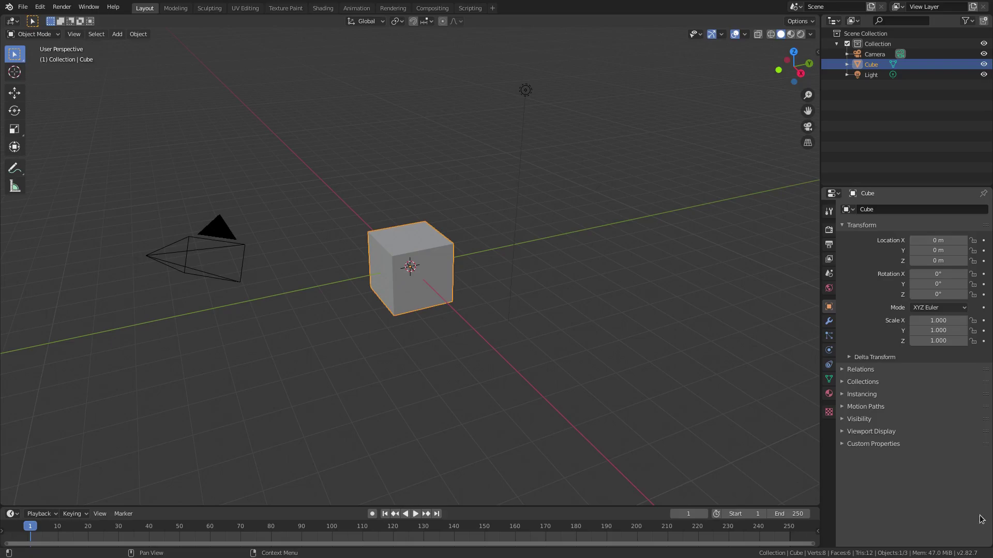
Step: Scale the default cube up uniformly to about 3.04
{"action": "scroll", "coordinate": [490, 326], "scroll_direction": "up", "scroll_amount": 1}
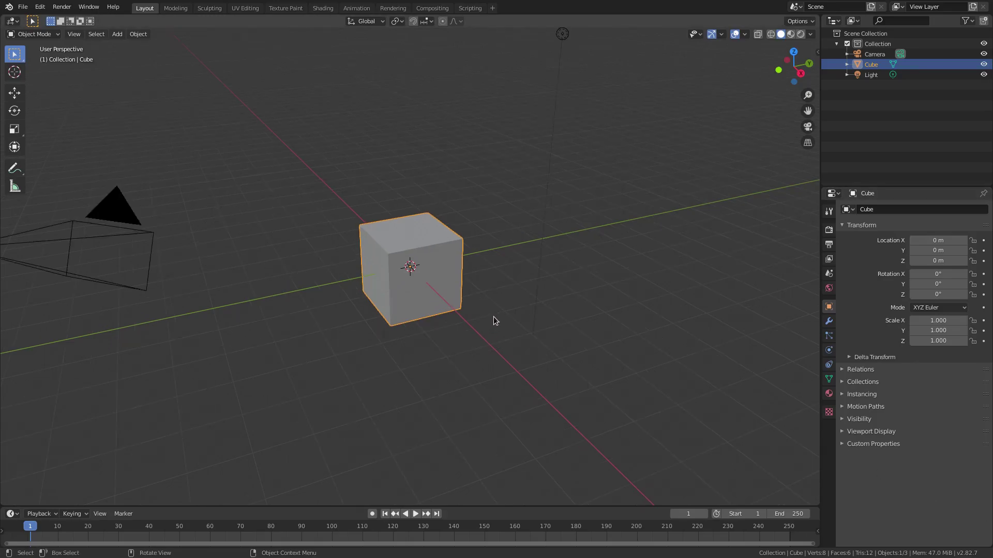
{"action": "key", "text": "s"}
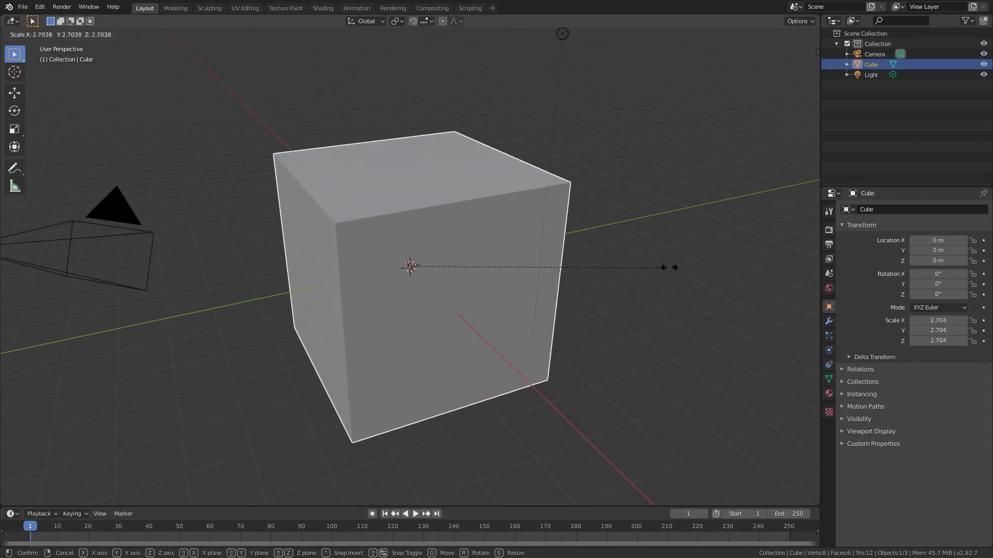
{"action": "left_click", "coordinate": [698, 266]}
Step: Flatten the cube along Z to a scale of about 0.38 and narrow it along X to about 1.98
{"action": "key", "text": "s"}
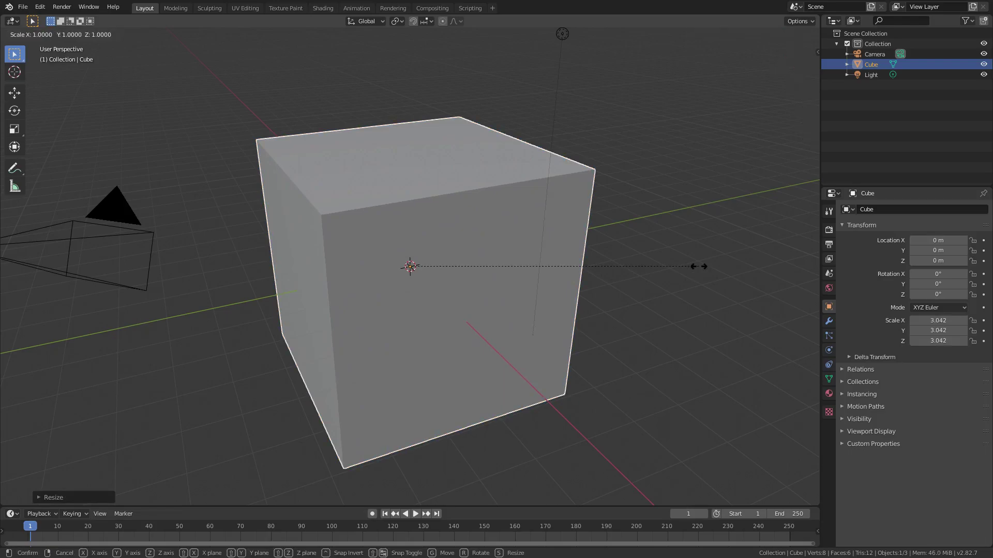
{"action": "key", "text": "z"}
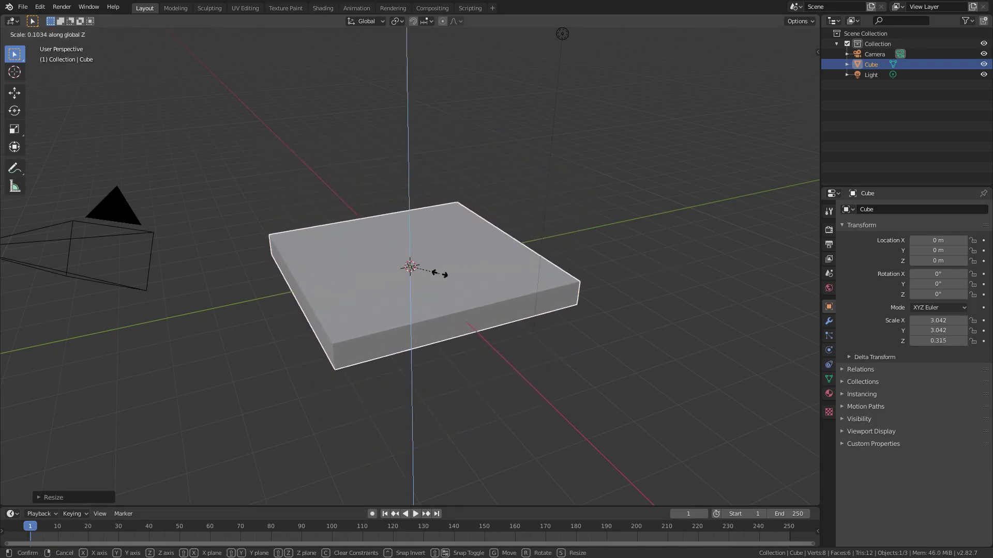
{"action": "left_click", "coordinate": [525, 268]}
{"action": "key", "text": "s"}
{"action": "key", "text": "x"}
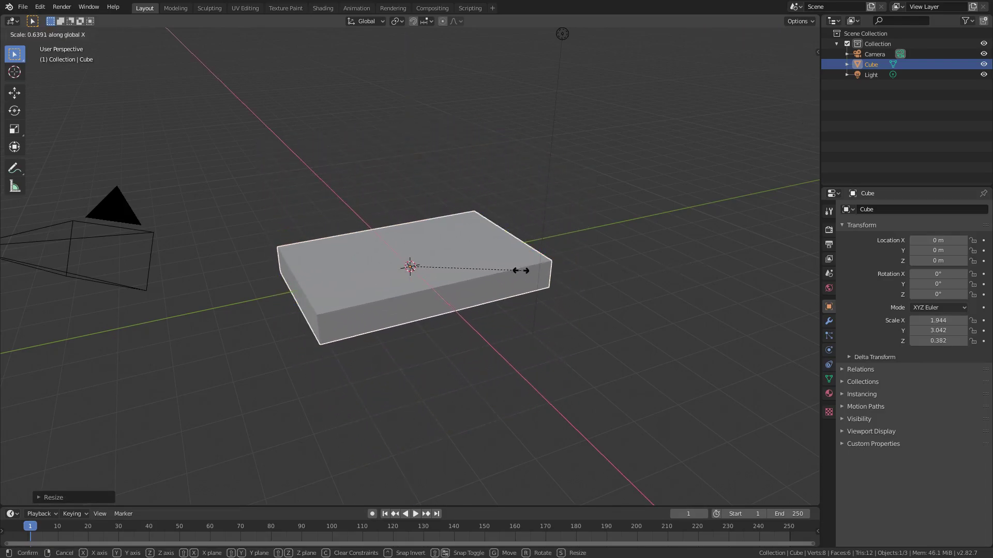
{"action": "left_click", "coordinate": [522, 271]}
Step: Delete the light and the camera from the scene
{"action": "middle_click_drag", "start_coordinate": [522, 271], "coordinate": [502, 333]}
{"action": "scroll", "coordinate": [553, 301], "scroll_direction": "down", "scroll_amount": 3}
{"action": "left_click", "coordinate": [459, 124]}
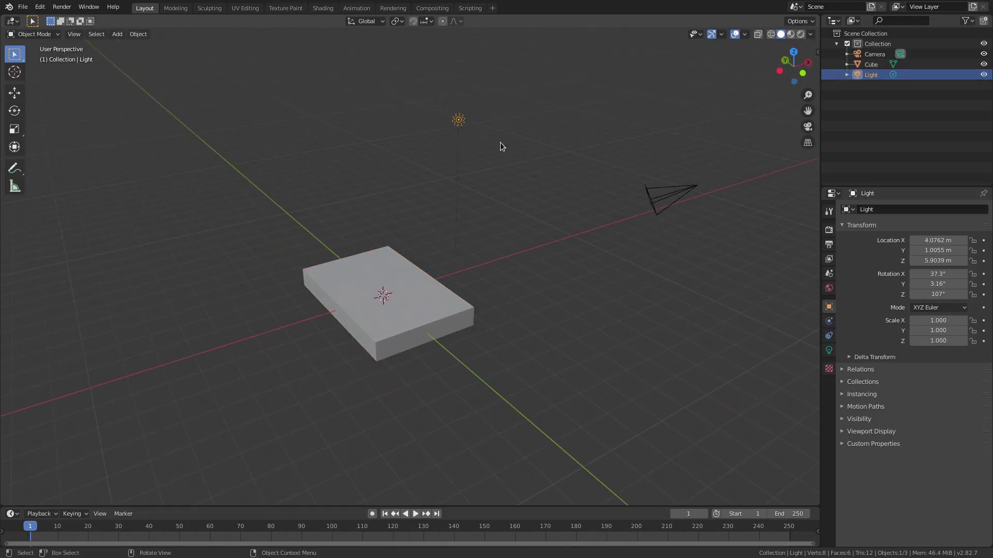
{"action": "left_click", "coordinate": [656, 214], "text": "shift"}
{"action": "key", "text": "x"}
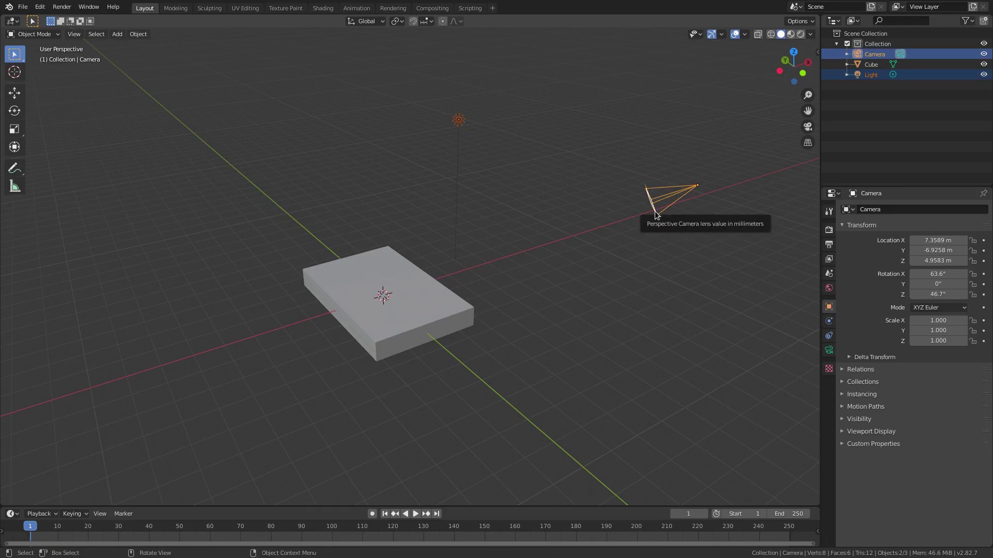
{"action": "left_click", "coordinate": [654, 212]}
Step: Thin the flattened cube along Z to a scale of about 0.31
{"action": "scroll", "coordinate": [410, 351], "scroll_direction": "up", "scroll_amount": 4}
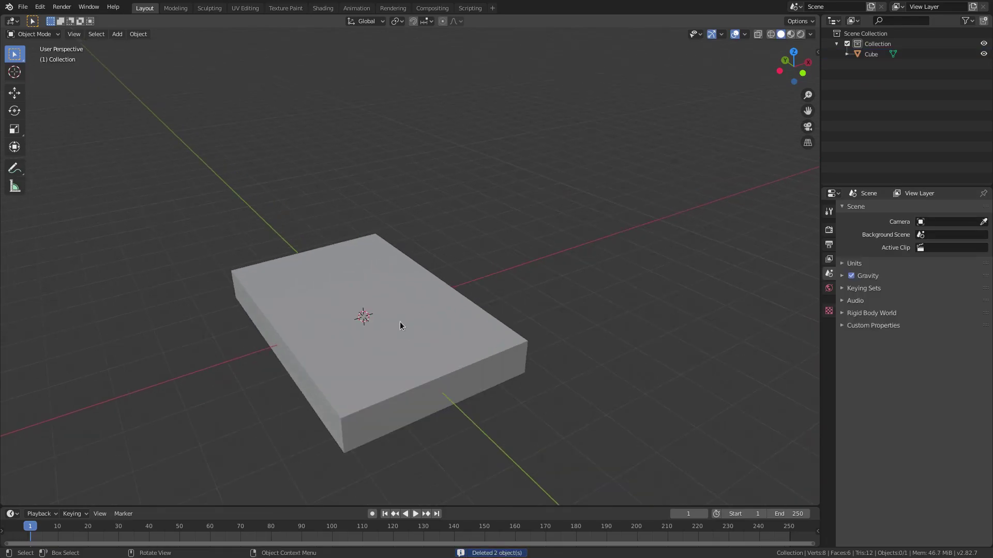
{"action": "left_click", "coordinate": [410, 329]}
{"action": "middle_click_drag", "start_coordinate": [417, 333], "coordinate": [316, 280]}
{"action": "scroll", "coordinate": [545, 302], "scroll_direction": "up", "scroll_amount": 2}
{"action": "key", "text": "s"}
{"action": "key", "text": "Escape"}
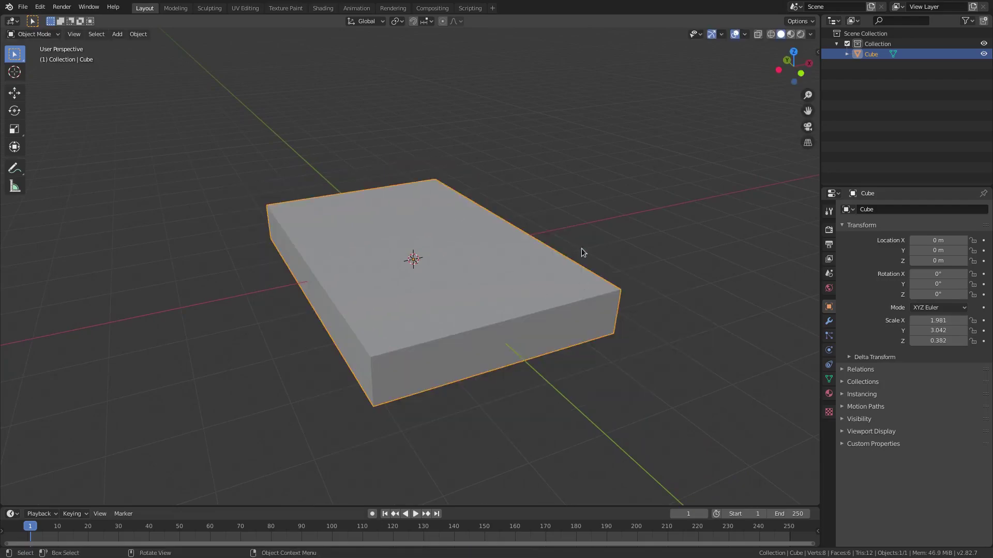
{"action": "key", "text": "s"}
{"action": "key", "text": "z"}
{"action": "left_click", "coordinate": [646, 254]}
Step: Add a plane mesh and raise it along Z to about 0.45 m, just above the slab
{"action": "middle_click_drag", "start_coordinate": [643, 257], "coordinate": [616, 269]}
{"action": "key", "text": "shift+a"}
{"action": "mouse_move", "coordinate": [489, 197]}
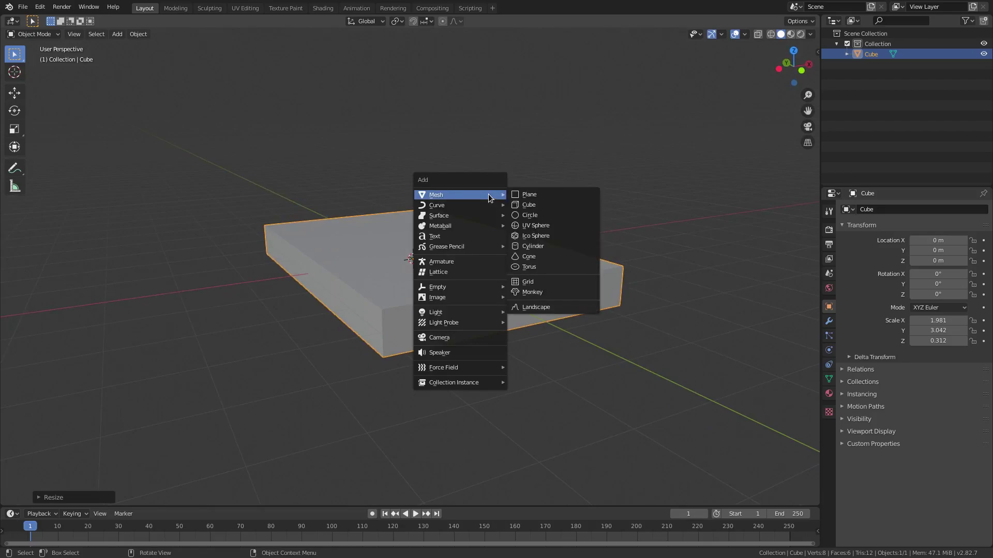
{"action": "left_click", "coordinate": [556, 198]}
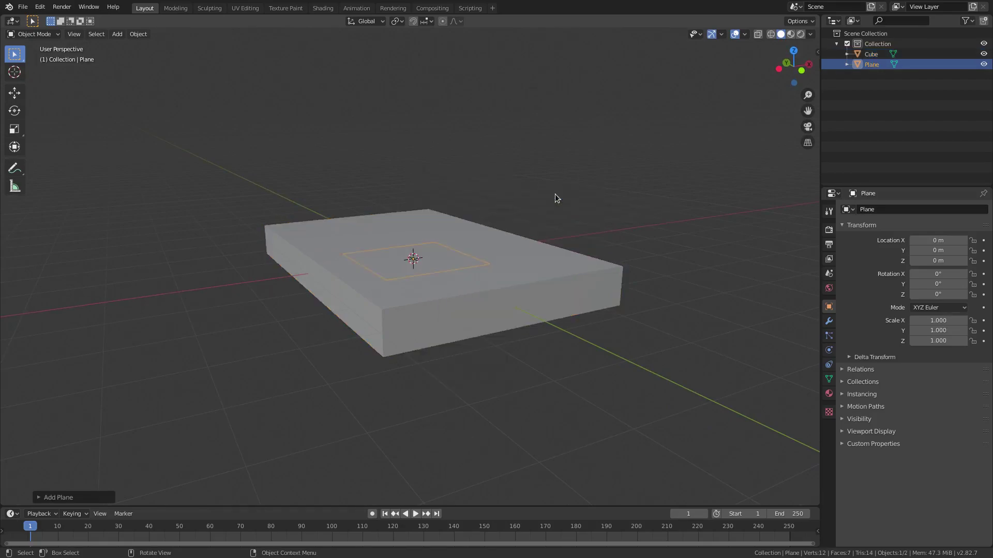
{"action": "key", "text": "g"}
{"action": "key", "text": "z"}
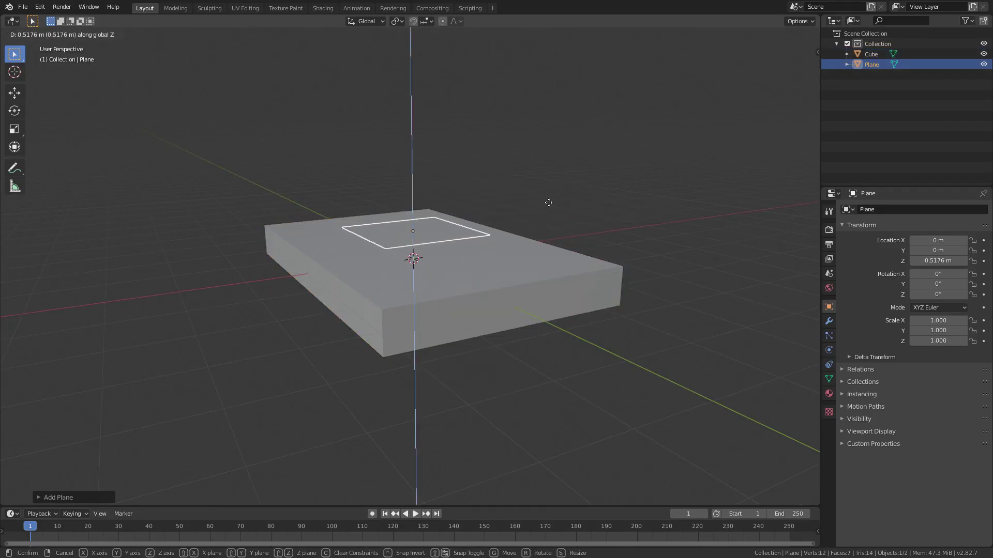
{"action": "left_click", "coordinate": [543, 199]}
{"action": "middle_click_drag", "start_coordinate": [543, 199], "coordinate": [480, 362]}
{"action": "key", "text": "g"}
{"action": "key", "text": "z"}
{"action": "left_click", "coordinate": [489, 270]}
Step: Enlarge the plane to a scale of about 2.16 and stretch it further along Y over the slab's length
{"action": "key", "text": "s"}
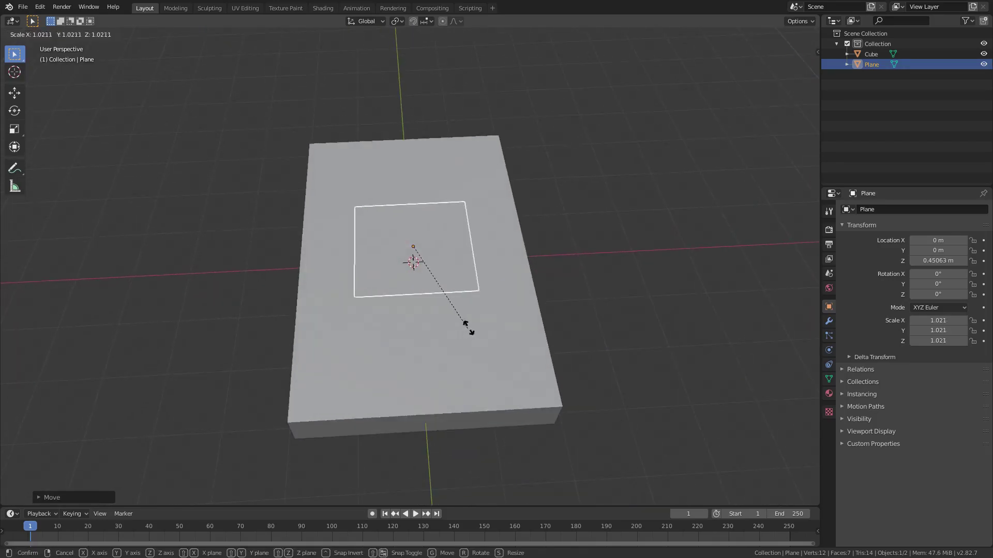
{"action": "left_click", "coordinate": [605, 309]}
{"action": "middle_click_drag", "start_coordinate": [575, 318], "coordinate": [507, 291]}
{"action": "key", "text": "s"}
{"action": "key", "text": "y"}
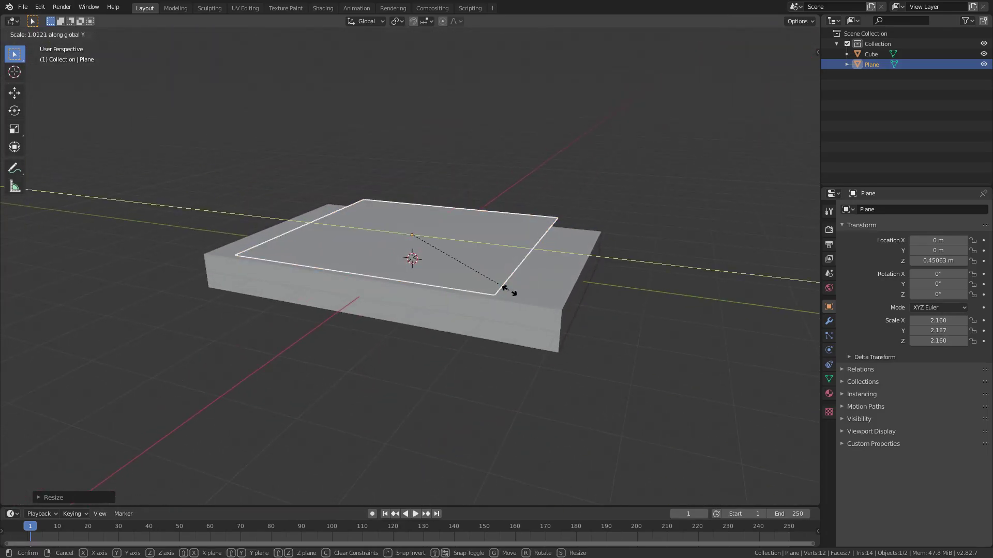
{"action": "left_click", "coordinate": [568, 305]}
Step: Scale the plane up uniformly to about 2.86 in X and 4.46 in Y so it overhangs the slab
{"action": "middle_click_drag", "start_coordinate": [569, 305], "coordinate": [540, 355]}
{"action": "key", "text": "s"}
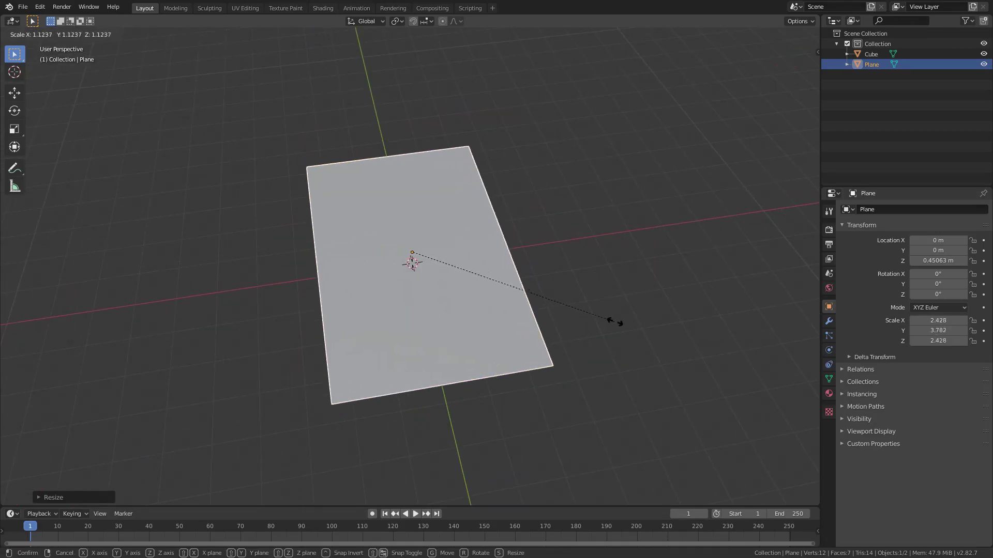
{"action": "left_click", "coordinate": [640, 324]}
{"action": "middle_click_drag", "start_coordinate": [640, 324], "coordinate": [619, 348]}
{"action": "key", "text": "s"}
{"action": "left_click", "coordinate": [533, 270]}
Step: Enter Edit Mode on the plane and add one loop cut across the middle of its length
{"action": "key", "text": "Tab"}
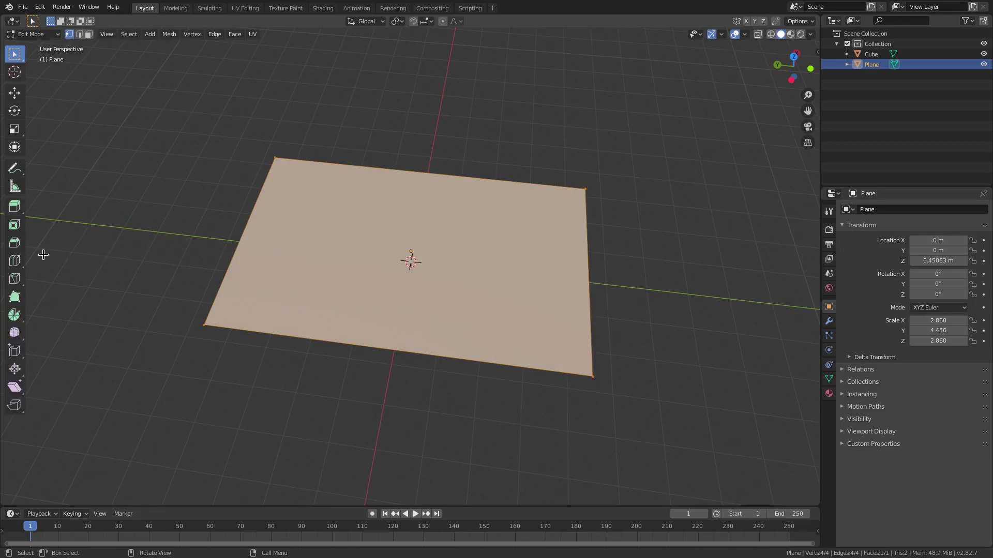
{"action": "left_click", "coordinate": [16, 266]}
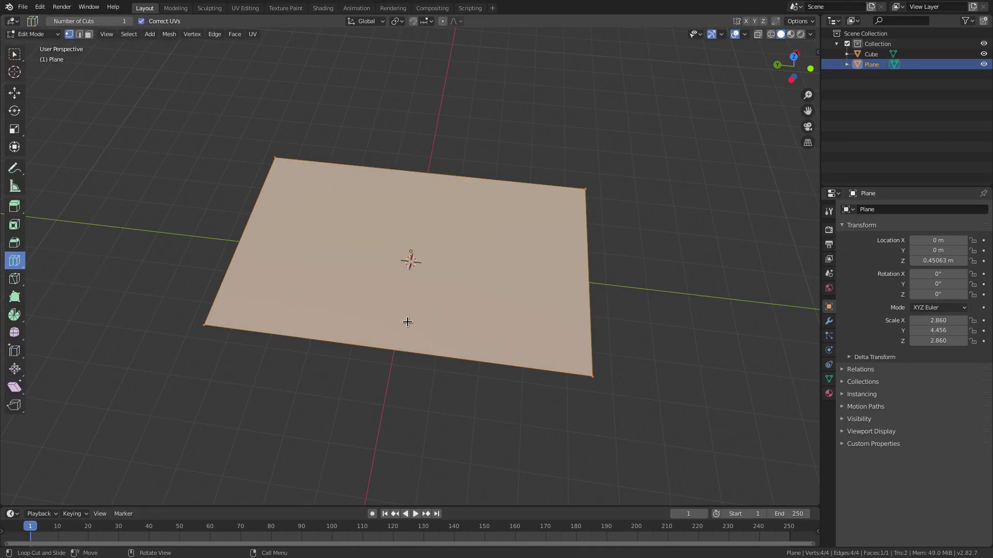
{"action": "left_click", "coordinate": [400, 350]}
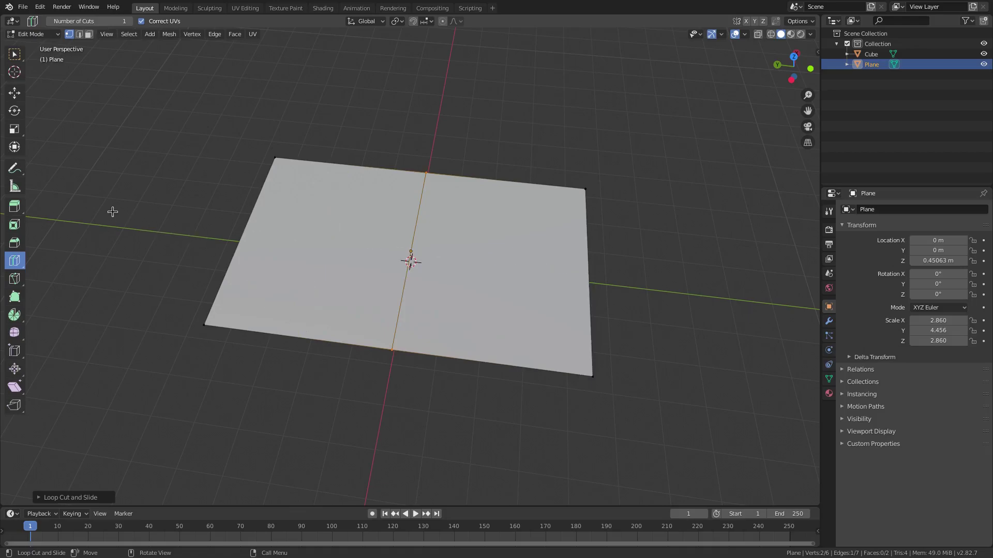
{"action": "left_click", "coordinate": [15, 58]}
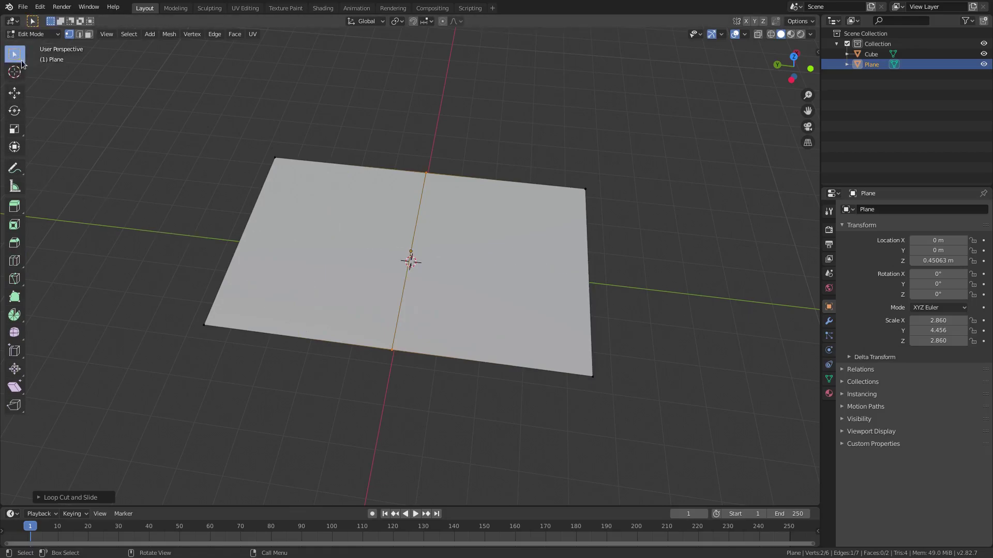
Step: Select the plane's whole mesh and subdivide it five times into a dense grid
{"action": "key", "text": "a"}
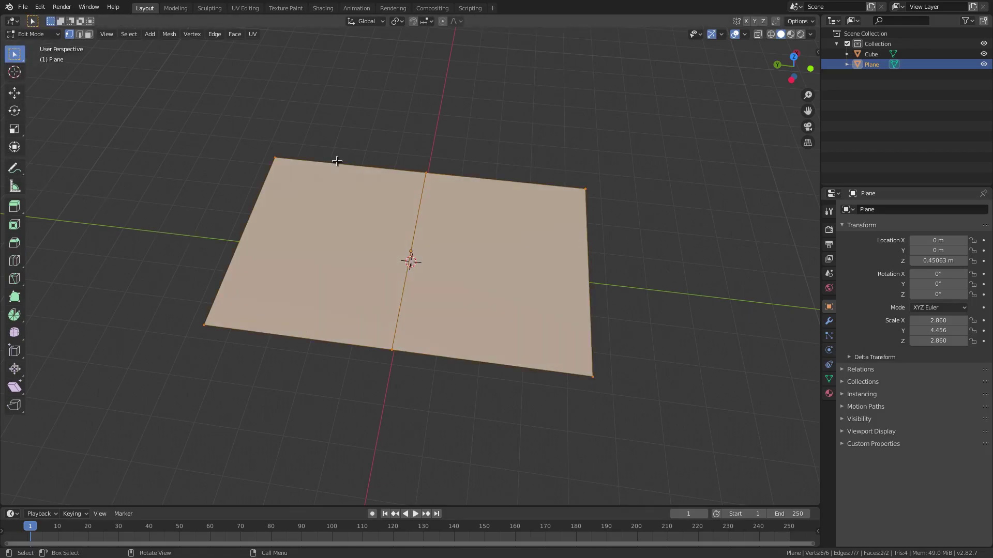
{"action": "right_click", "coordinate": [453, 143]}
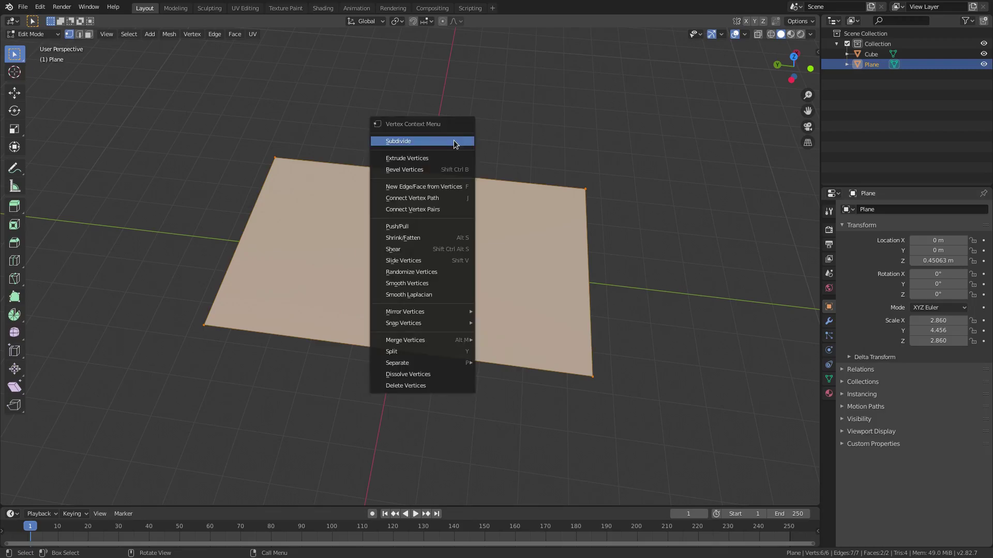
{"action": "left_click", "coordinate": [454, 141]}
{"action": "right_click", "coordinate": [455, 143]}
{"action": "left_click", "coordinate": [454, 142]}
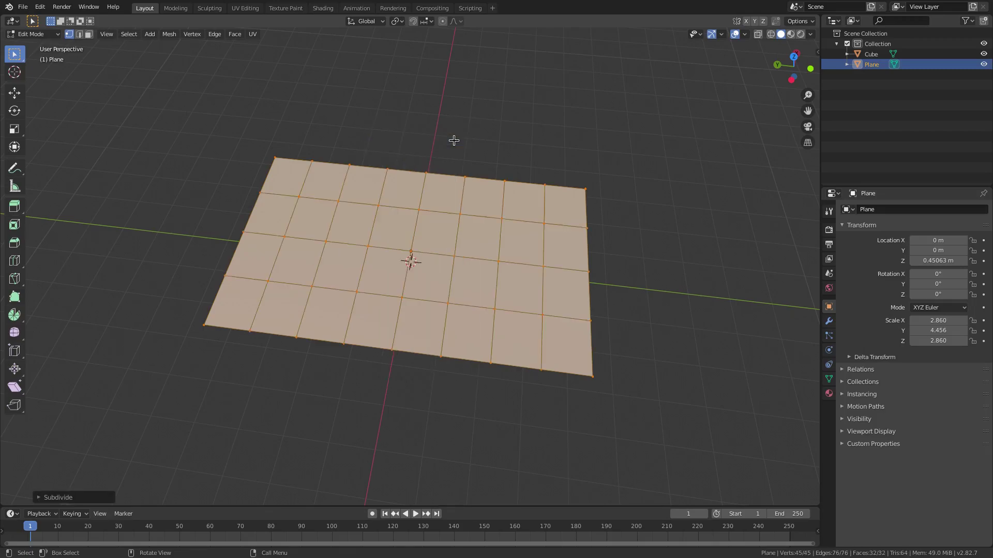
{"action": "right_click", "coordinate": [454, 143]}
{"action": "left_click", "coordinate": [454, 142]}
{"action": "right_click", "coordinate": [454, 144]}
{"action": "left_click", "coordinate": [454, 142]}
{"action": "right_click", "coordinate": [454, 142]}
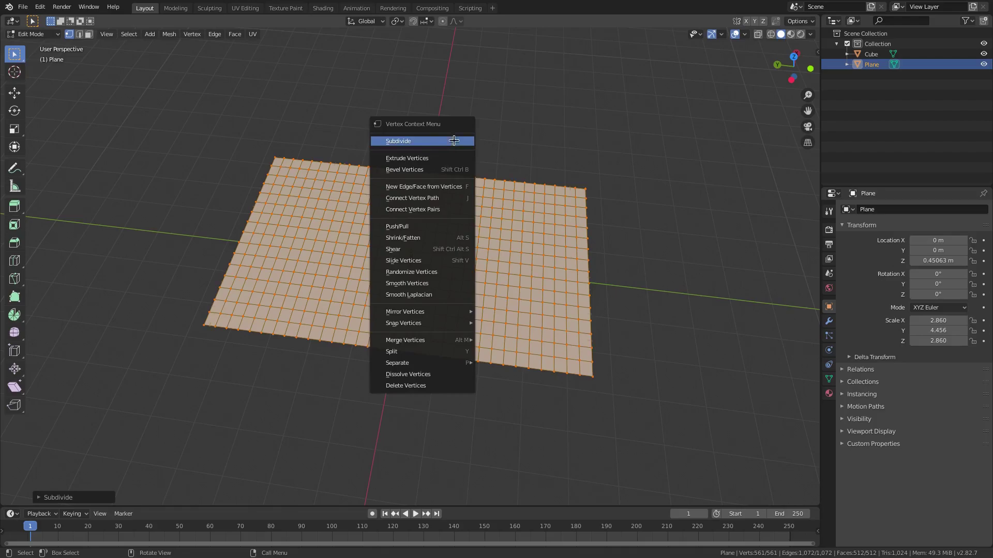
{"action": "left_click", "coordinate": [454, 142]}
Step: Return to Object Mode and add a Subdivision Surface modifier to the plane with 2 viewport subdivisions
{"action": "middle_click_drag", "start_coordinate": [525, 317], "coordinate": [588, 281]}
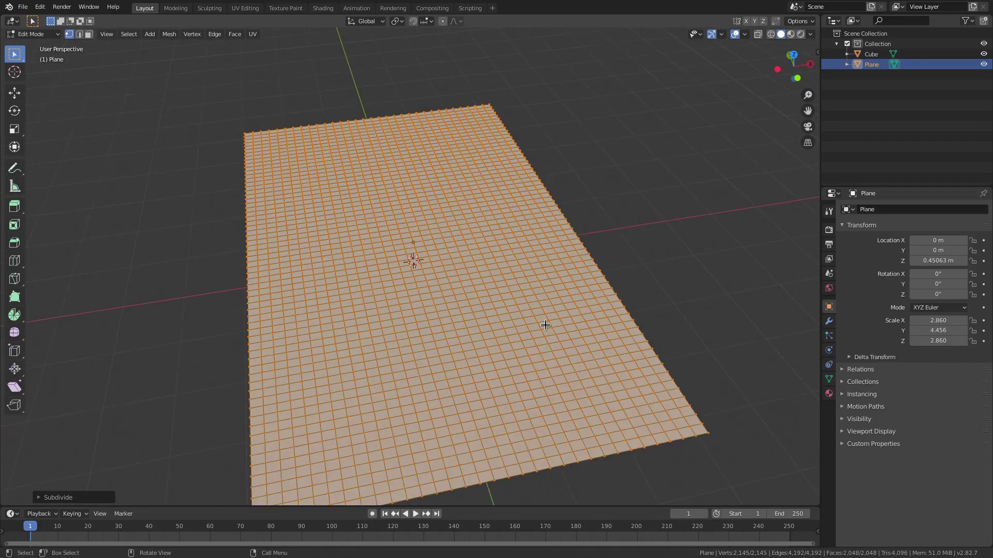
{"action": "left_click", "coordinate": [829, 322]}
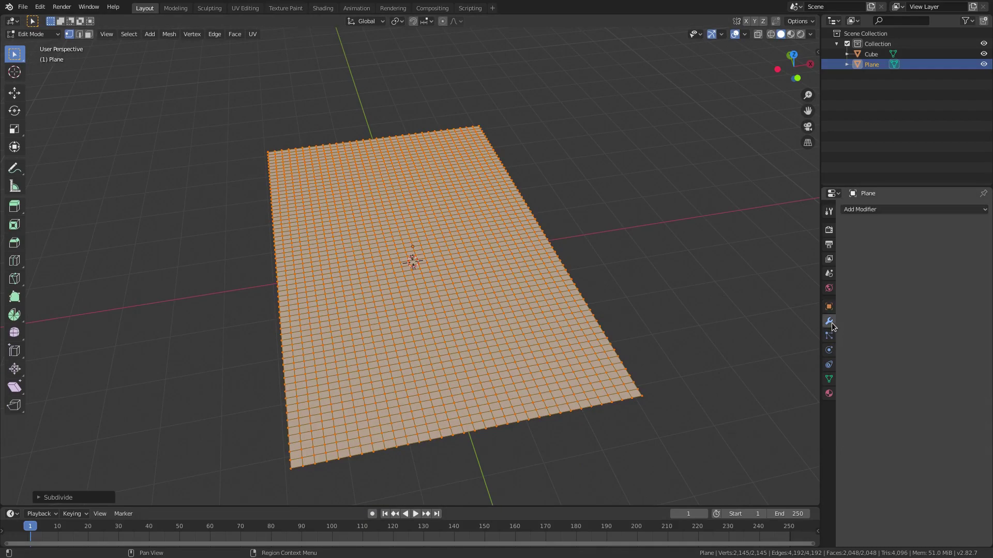
{"action": "key", "text": "Tab"}
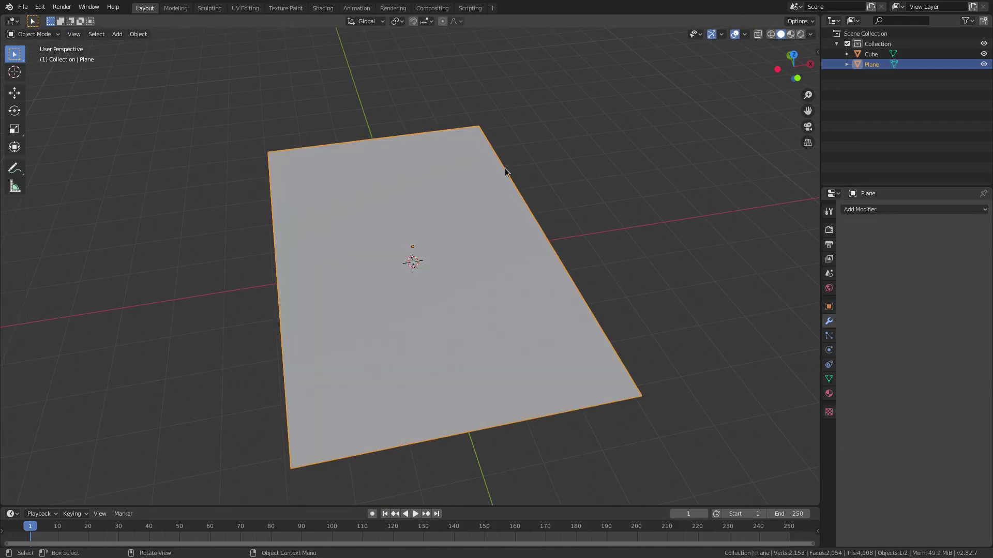
{"action": "left_click", "coordinate": [881, 209]}
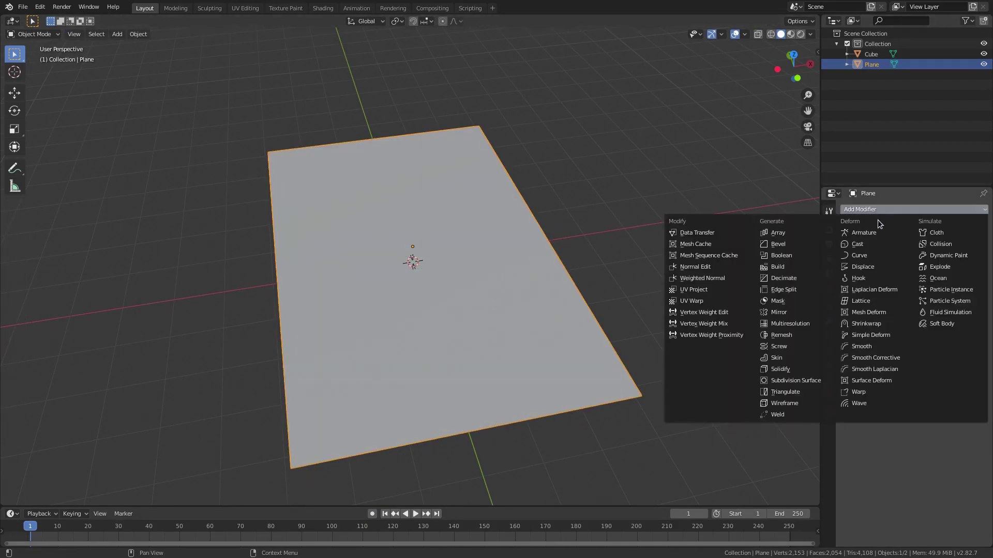
{"action": "left_click", "coordinate": [809, 382]}
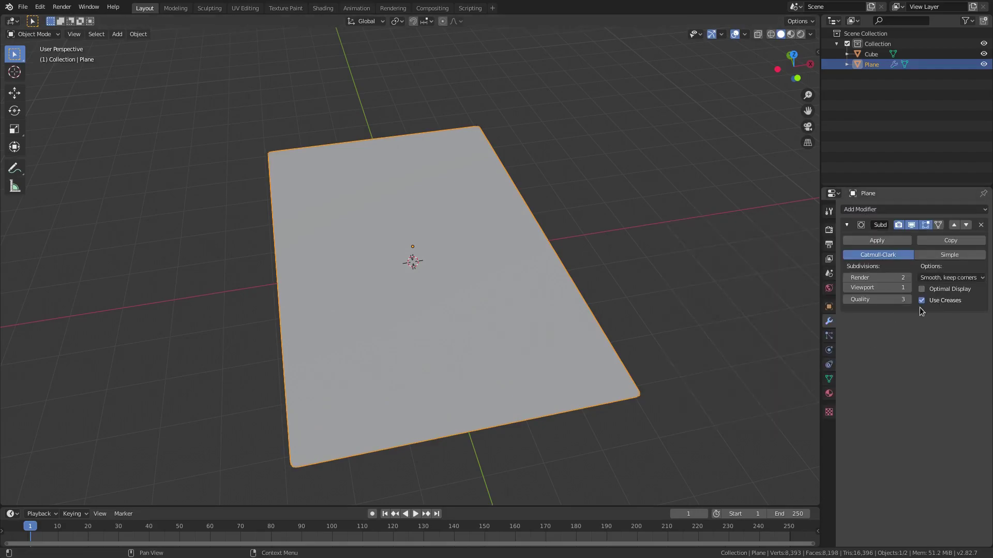
{"action": "left_click", "coordinate": [908, 288]}
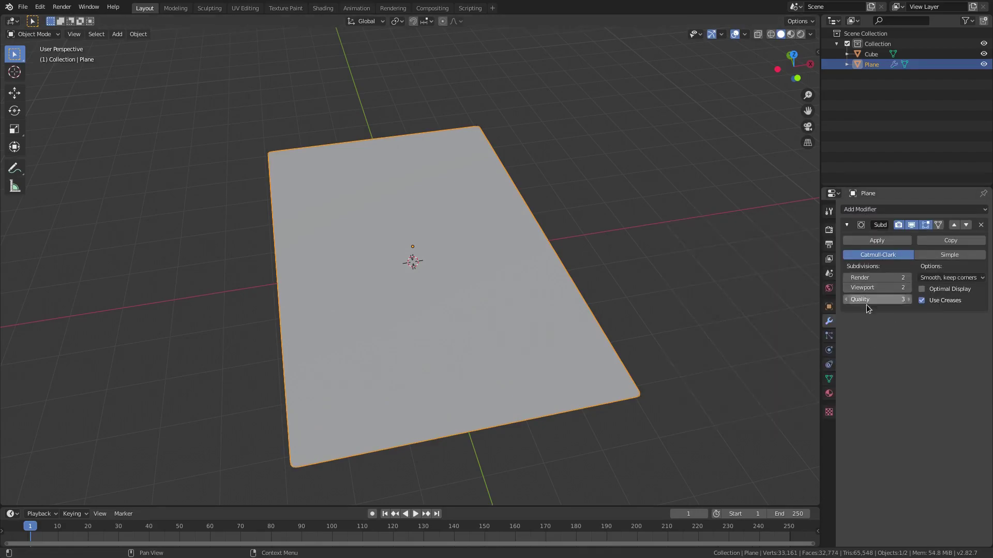
Step: Enable Cloth physics on the plane
{"action": "middle_click_drag", "start_coordinate": [765, 310], "coordinate": [704, 317]}
{"action": "left_click", "coordinate": [830, 337]}
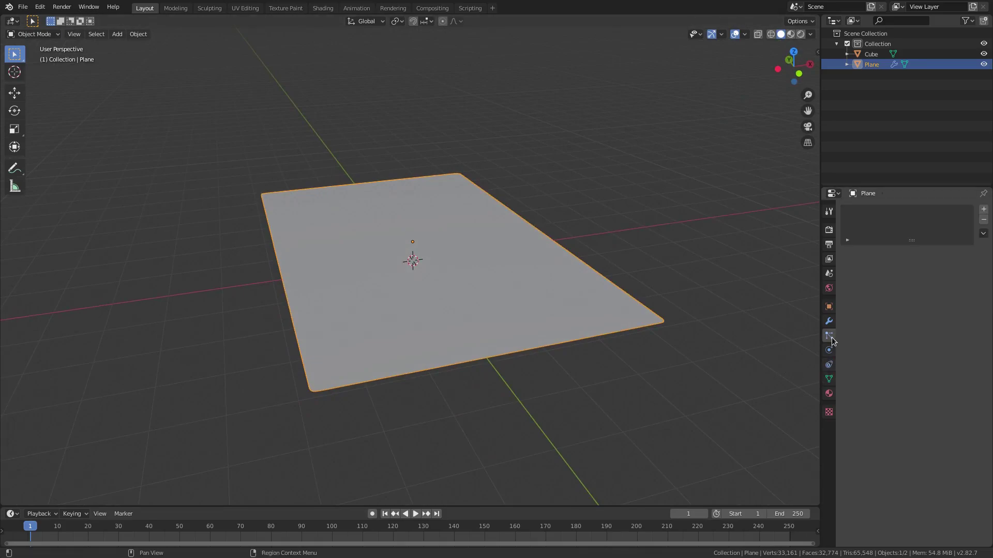
{"action": "left_click", "coordinate": [829, 350]}
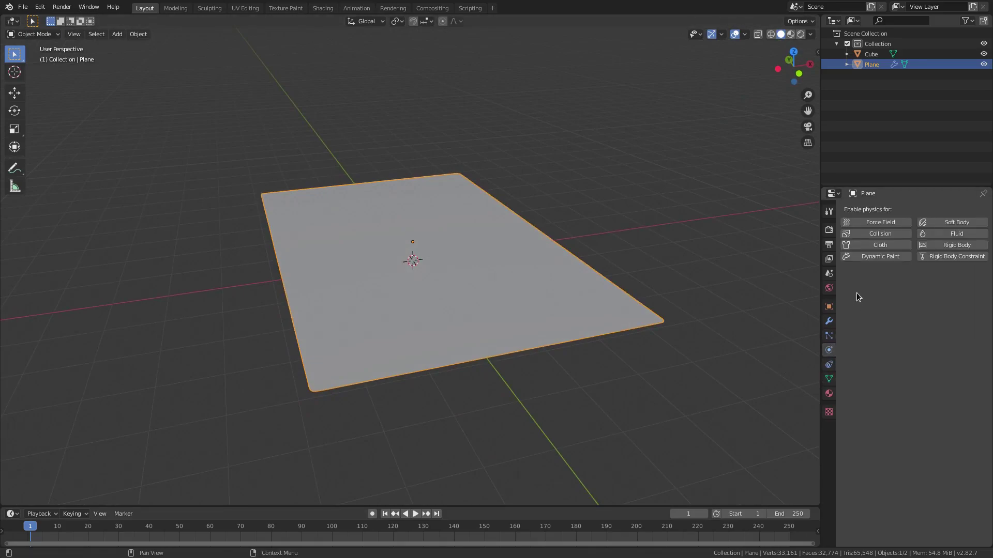
{"action": "left_click", "coordinate": [873, 249]}
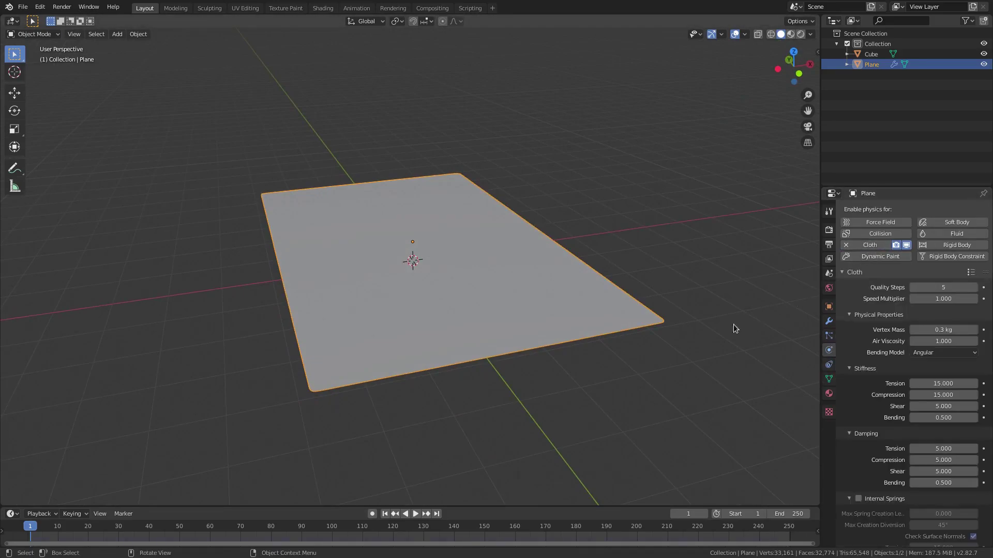
Step: Select the slab beneath the plane and enable Collision physics on it
{"action": "middle_click_drag", "start_coordinate": [698, 275], "coordinate": [681, 259]}
{"action": "left_click", "coordinate": [501, 264]}
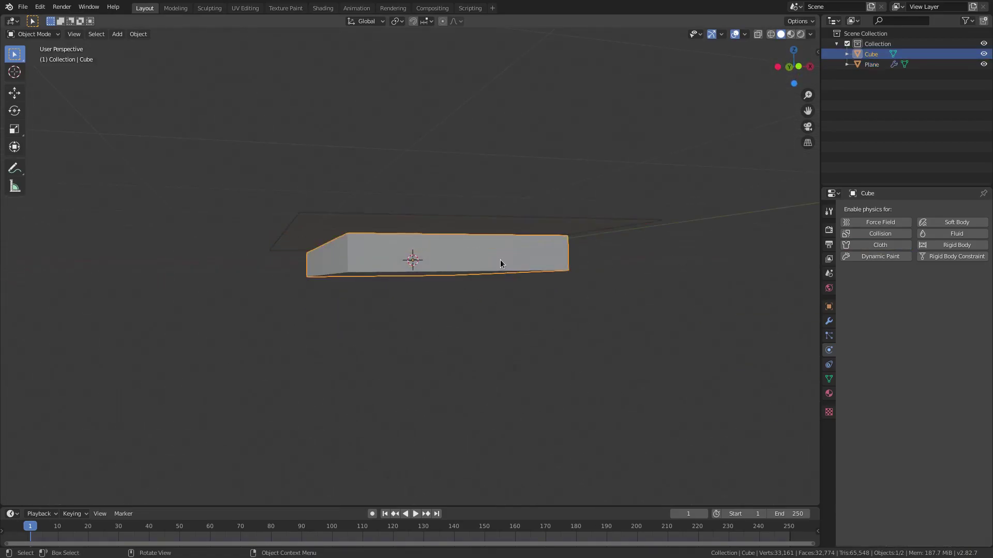
{"action": "left_click", "coordinate": [878, 233]}
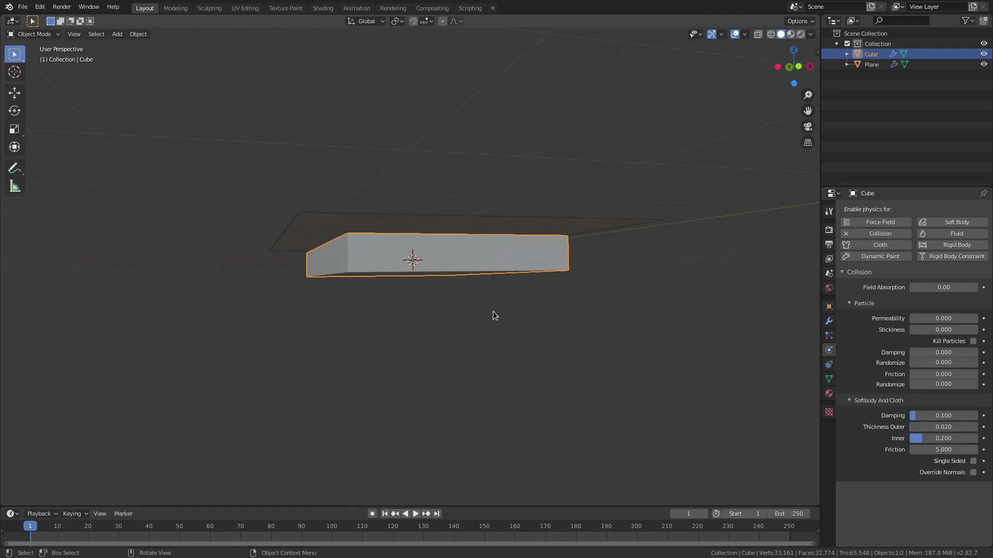
Step: Select the plane above the slab and play the cloth simulation to about frame 12
{"action": "middle_click_drag", "start_coordinate": [494, 315], "coordinate": [479, 321]}
{"action": "left_click", "coordinate": [417, 328]}
{"action": "middle_click_drag", "start_coordinate": [417, 328], "coordinate": [432, 370]}
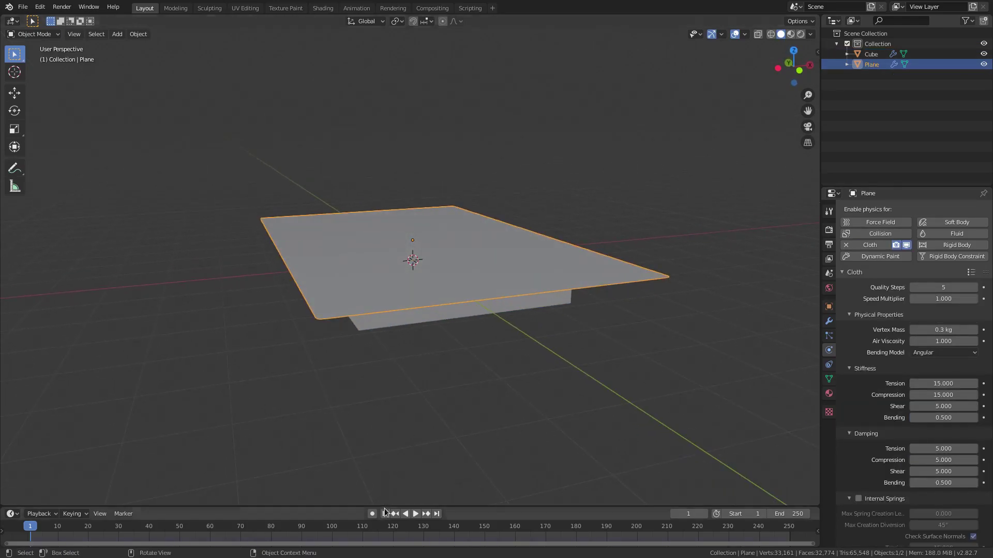
{"action": "left_click", "coordinate": [414, 514]}
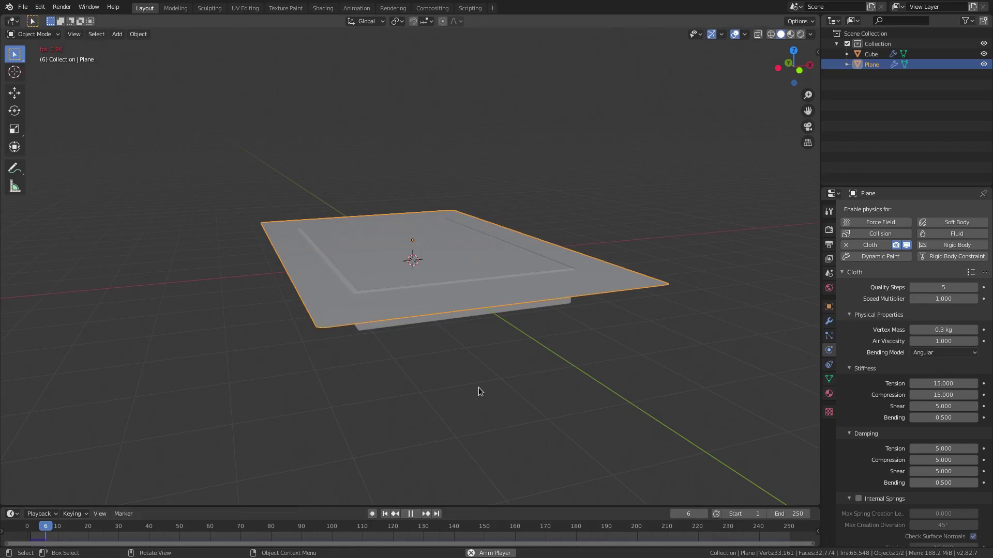
{"action": "key", "text": "KP_2"}
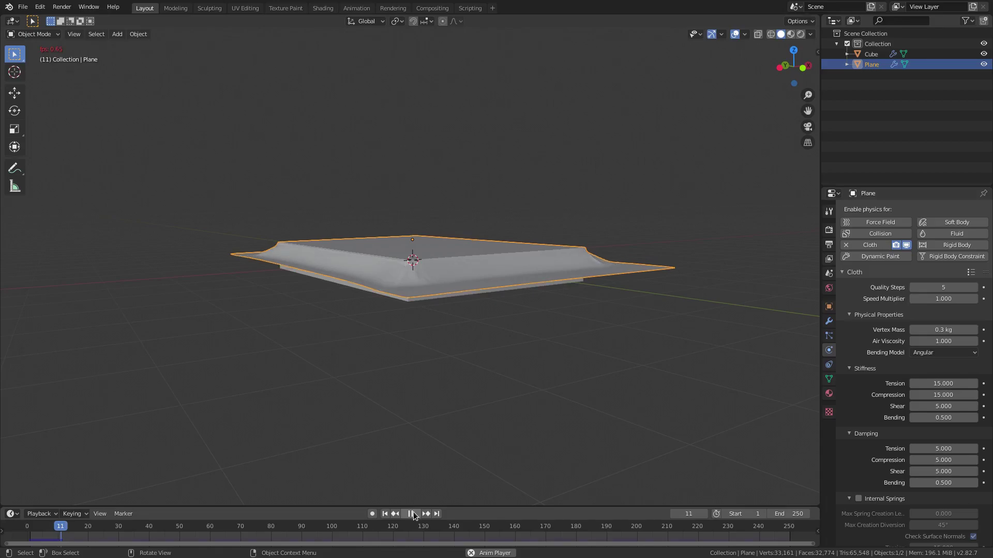
{"action": "key", "text": "space"}
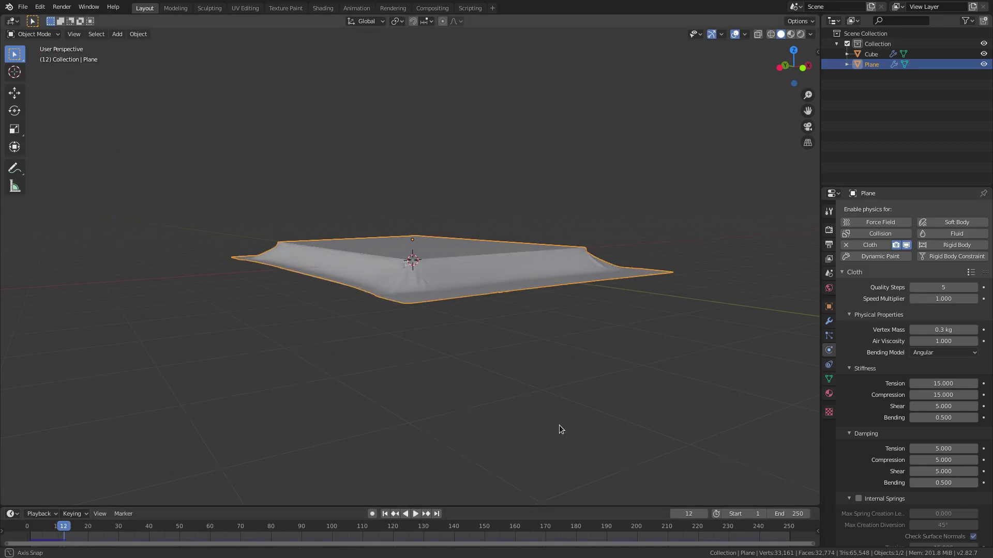
Step: Apply smooth shading to the partly draped plane
{"action": "middle_click_drag", "start_coordinate": [559, 425], "coordinate": [458, 388]}
{"action": "scroll", "coordinate": [585, 436], "scroll_direction": "up", "scroll_amount": 3}
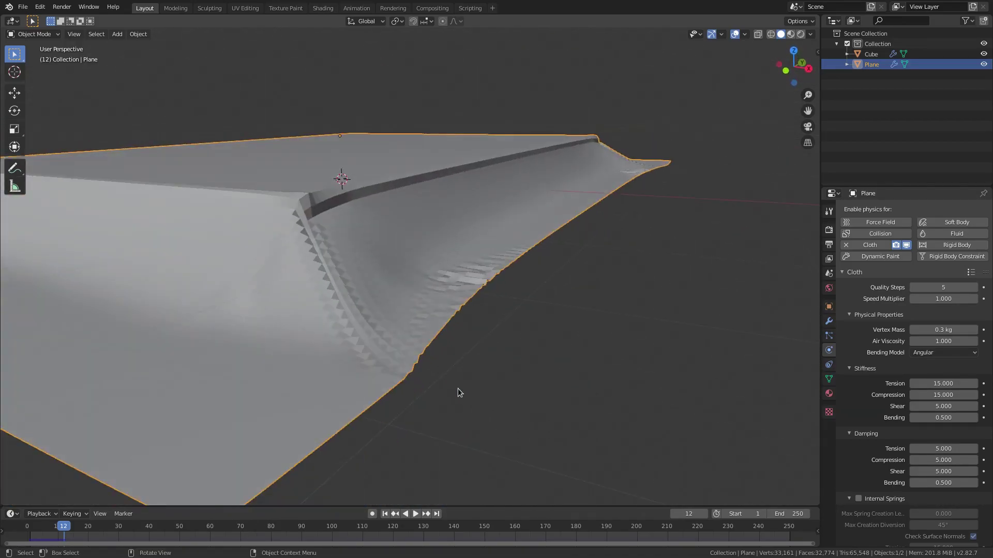
{"action": "left_click", "coordinate": [147, 34]}
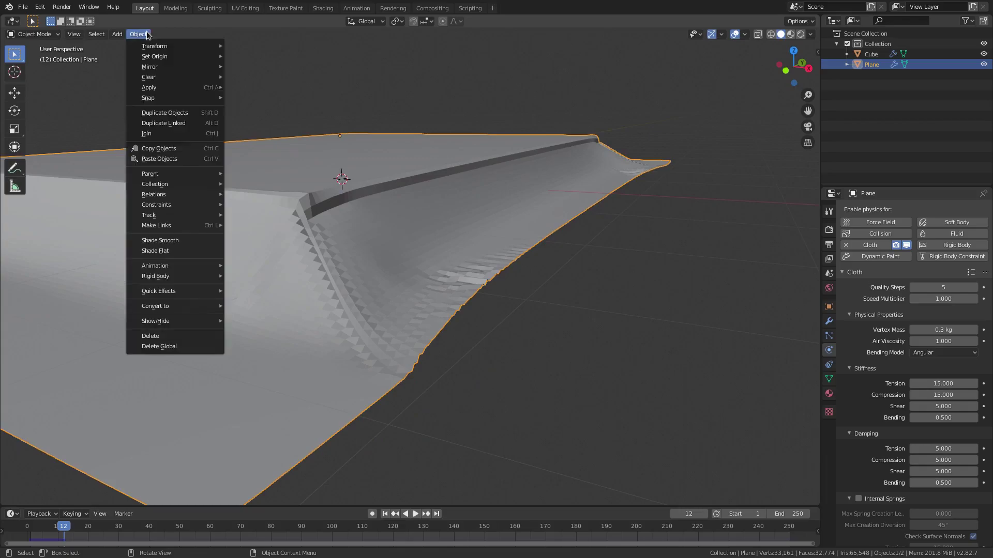
{"action": "left_click", "coordinate": [187, 240]}
{"action": "middle_click_drag", "start_coordinate": [407, 347], "coordinate": [639, 360]}
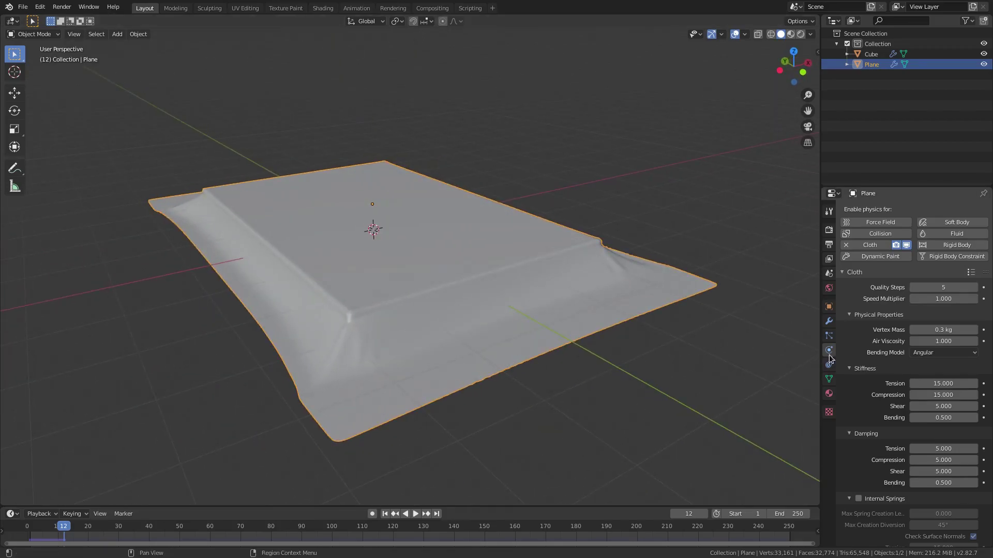
Step: Try placing the plane's Subdivision Surface modifier below Cloth in the stack, and restore the original order
{"action": "left_click", "coordinate": [829, 322]}
{"action": "middle_click_drag", "start_coordinate": [705, 326], "coordinate": [721, 284]}
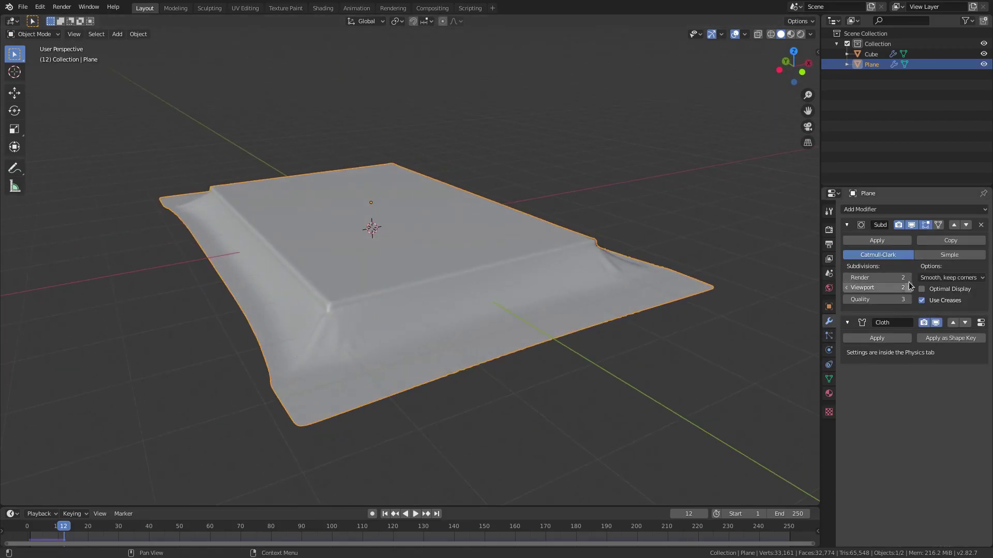
{"action": "left_click", "coordinate": [966, 225]}
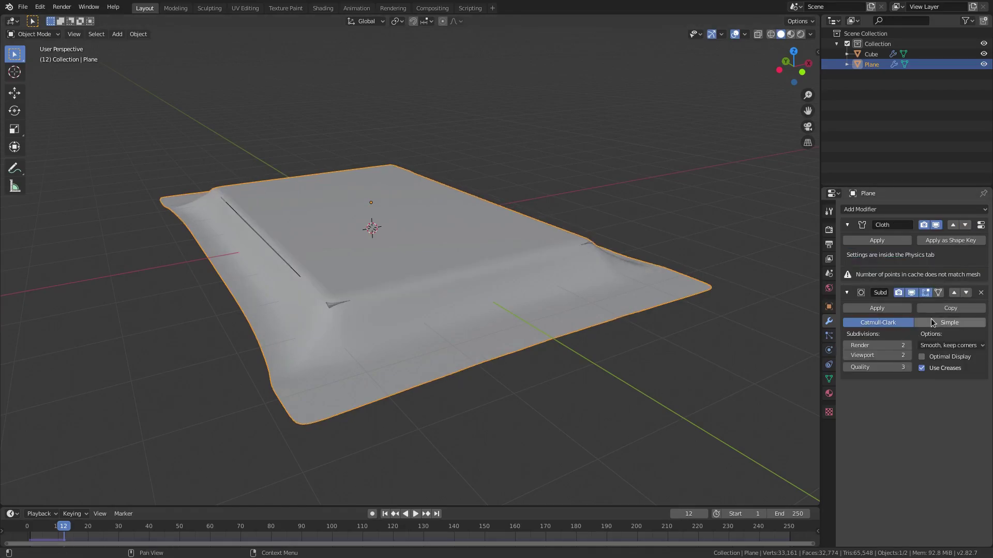
{"action": "left_click", "coordinate": [954, 293]}
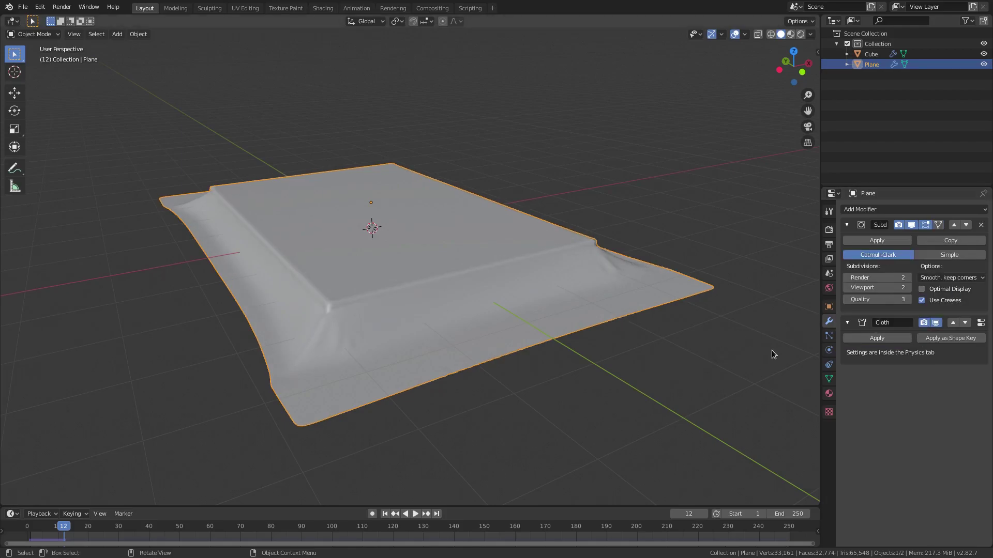
Step: Reopen the plane's physics settings and continue the cloth simulation to about frame 23
{"action": "left_click", "coordinate": [828, 350]}
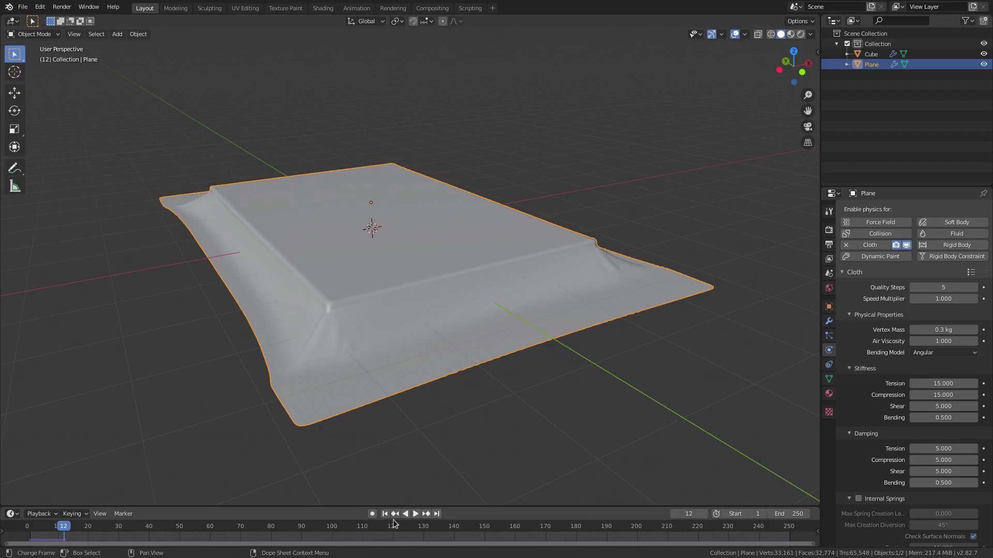
{"action": "left_click", "coordinate": [417, 514]}
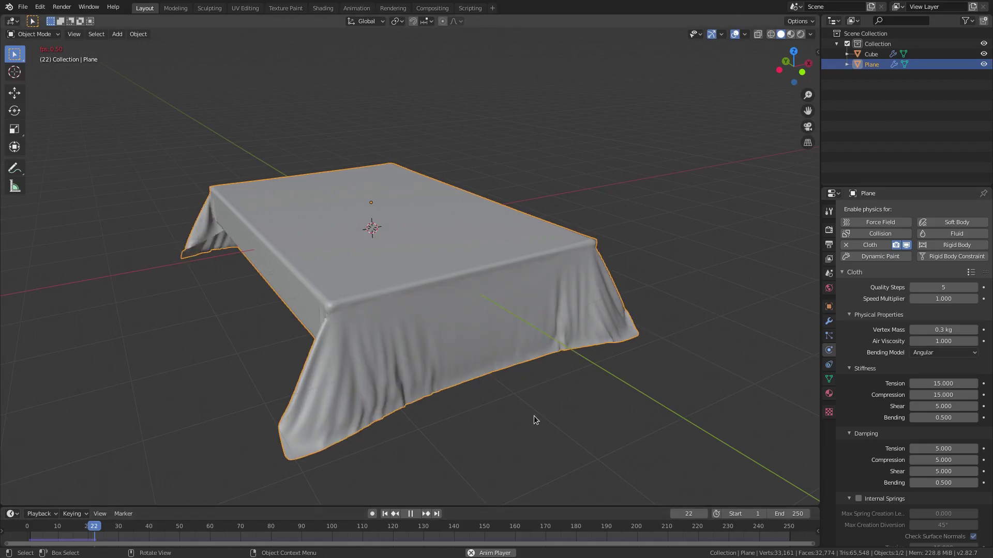
{"action": "key", "text": "space"}
Step: Set the cloth's bending stiffness and bending damping both to 0
{"action": "mouse_move", "coordinate": [547, 397]}
{"action": "middle_mouse_down"}
{"action": "mouse_move", "coordinate": [661, 398]}
{"action": "mouse_move", "coordinate": [472, 372]}
{"action": "mouse_move", "coordinate": [467, 341]}
{"action": "mouse_move", "coordinate": [472, 366]}
{"action": "mouse_move", "coordinate": [594, 402]}
{"action": "mouse_move", "coordinate": [551, 399]}
{"action": "middle_mouse_up"}
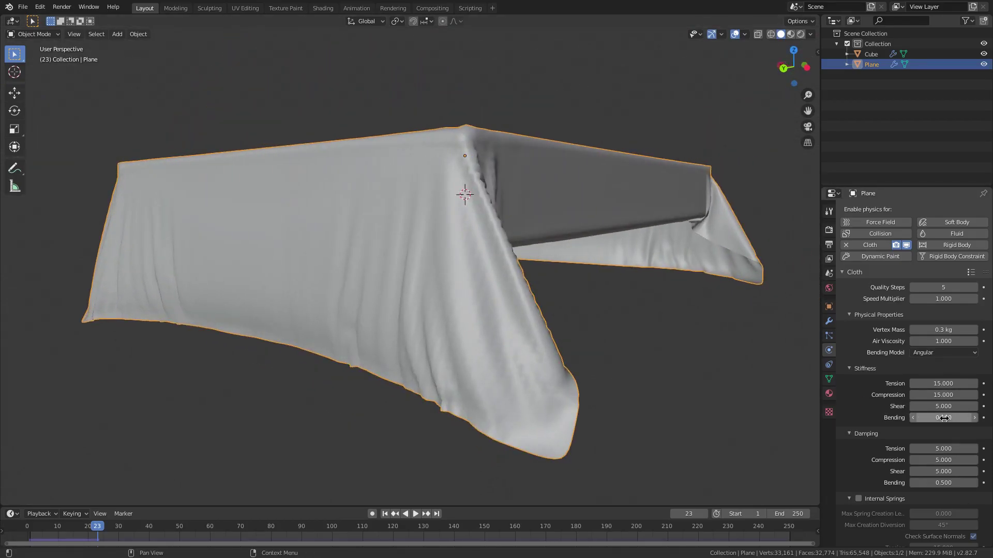
{"action": "key", "text": "BackSpace"}
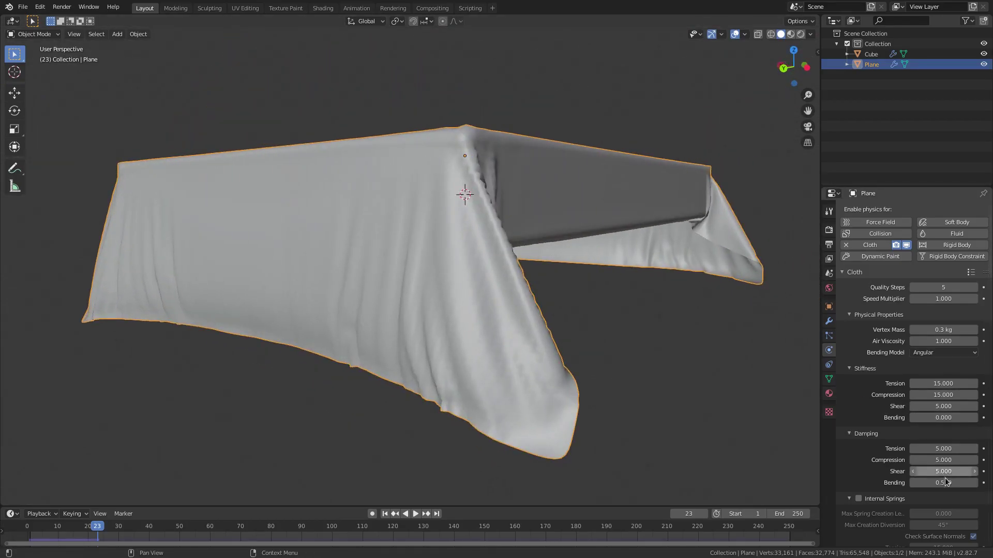
{"action": "key", "text": "BackSpace"}
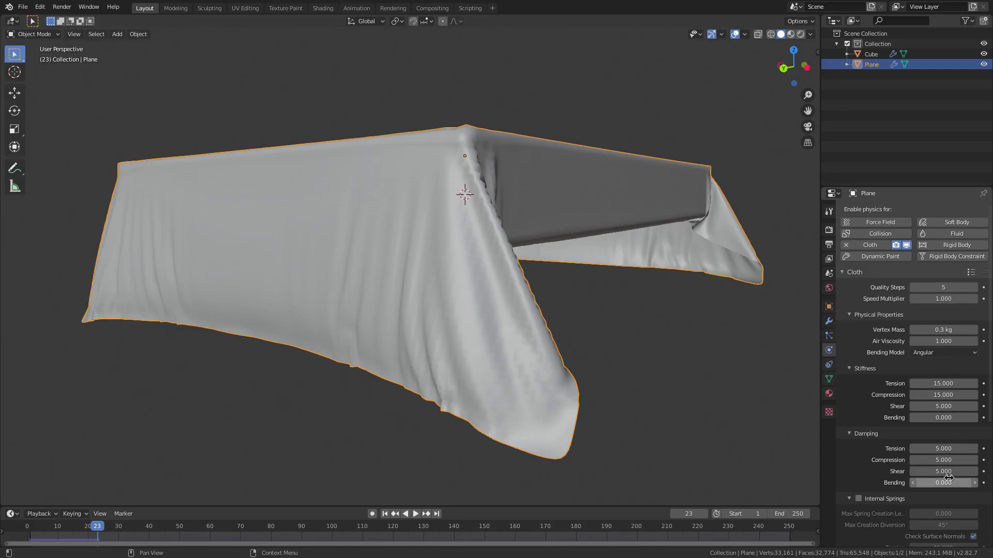
Step: Enable Self Collisions in the plane's cloth collision settings
{"action": "scroll", "coordinate": [864, 449], "scroll_direction": "down", "scroll_amount": 9}
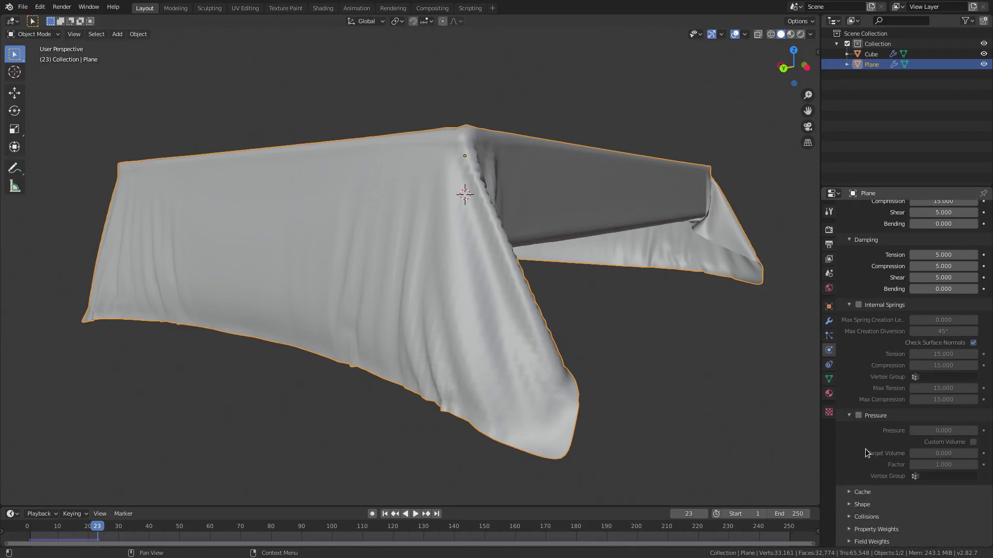
{"action": "left_click", "coordinate": [869, 503]}
{"action": "scroll", "coordinate": [871, 499], "scroll_direction": "down", "scroll_amount": 4}
{"action": "left_click", "coordinate": [868, 425]}
{"action": "left_click", "coordinate": [872, 517]}
{"action": "scroll", "coordinate": [883, 488], "scroll_direction": "down", "scroll_amount": 5}
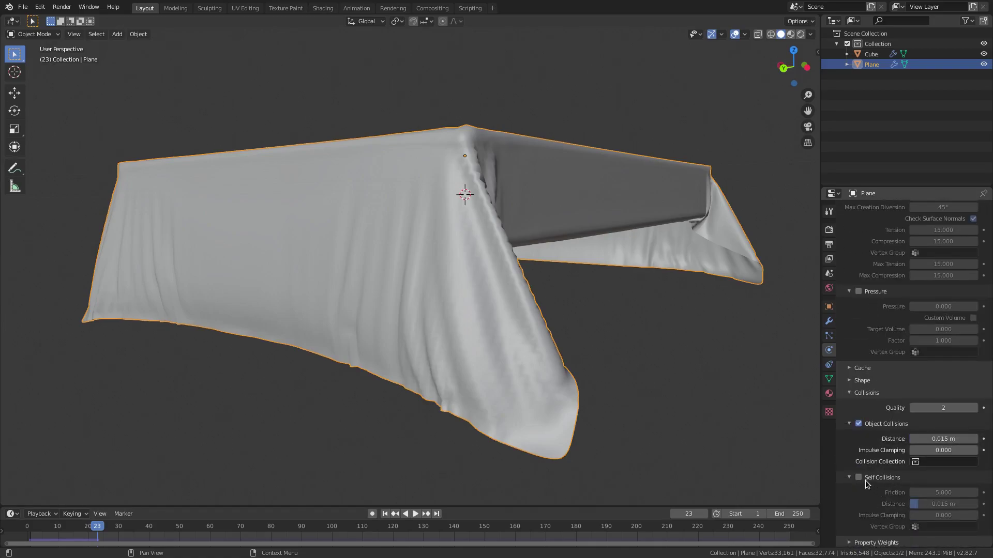
{"action": "left_click", "coordinate": [861, 480]}
{"action": "scroll", "coordinate": [880, 387], "scroll_direction": "up", "scroll_amount": 12}
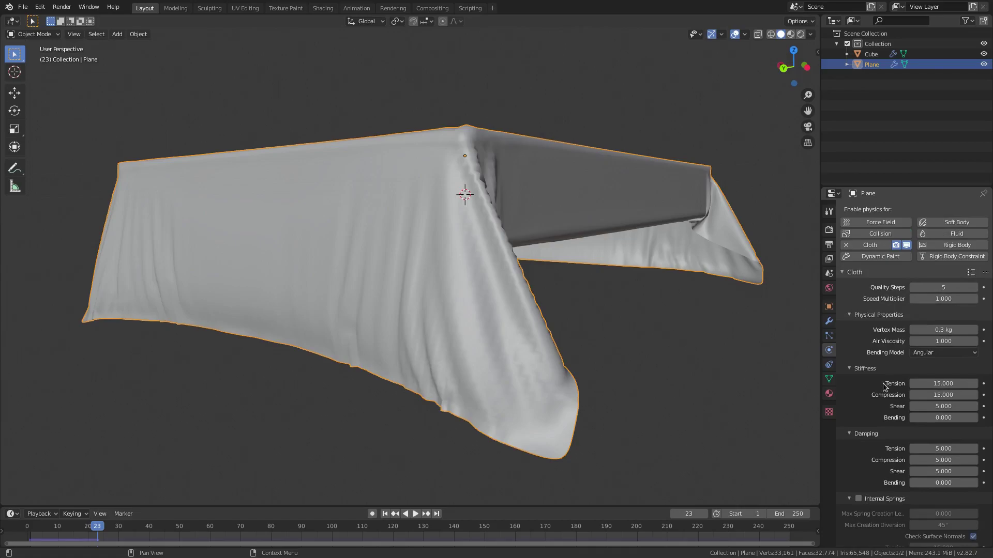
Step: Rewind to frame 1 and replay the cloth simulation to about frame 212 with the new settings
{"action": "middle_click_drag", "start_coordinate": [750, 383], "coordinate": [407, 510]}
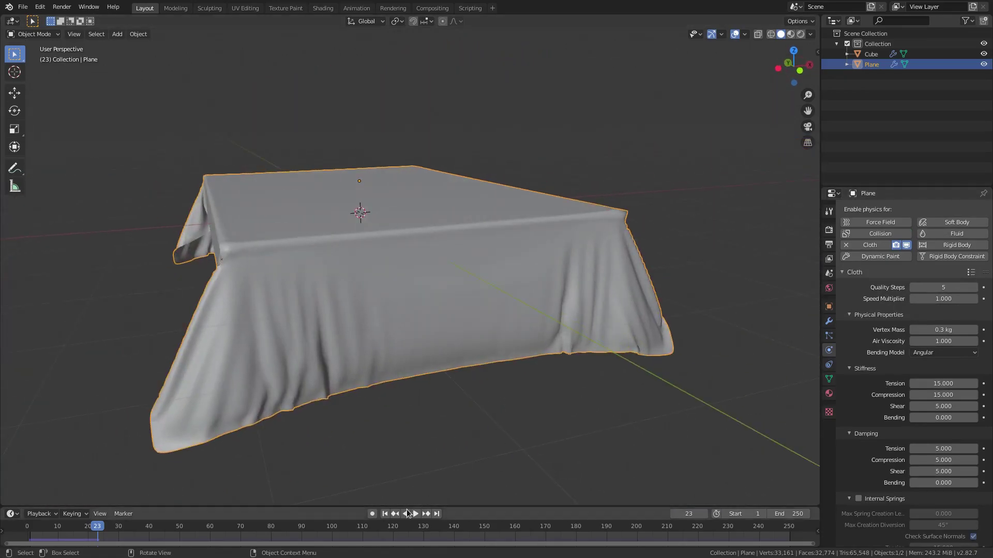
{"action": "left_click", "coordinate": [385, 514]}
{"action": "left_click", "coordinate": [415, 514]}
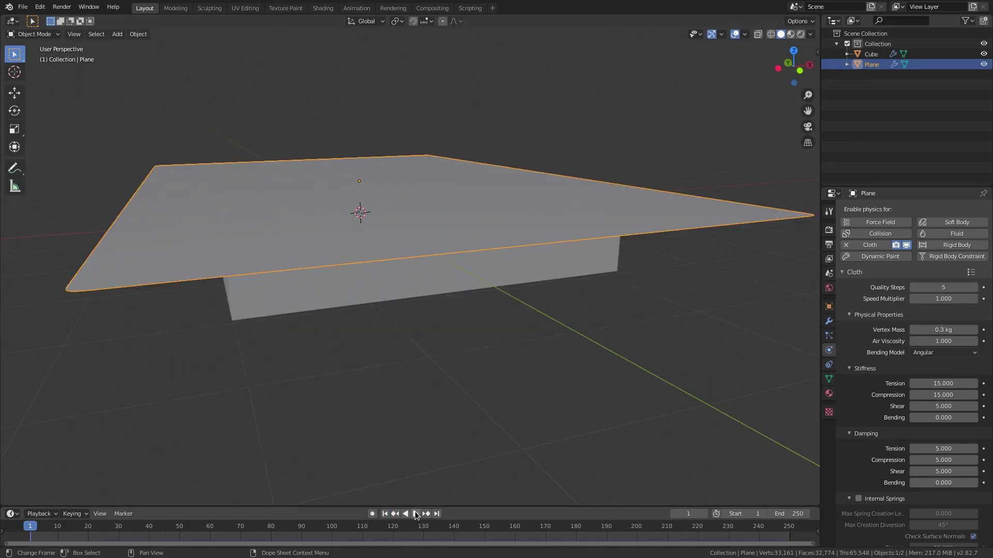
{"action": "left_click", "coordinate": [415, 514]}
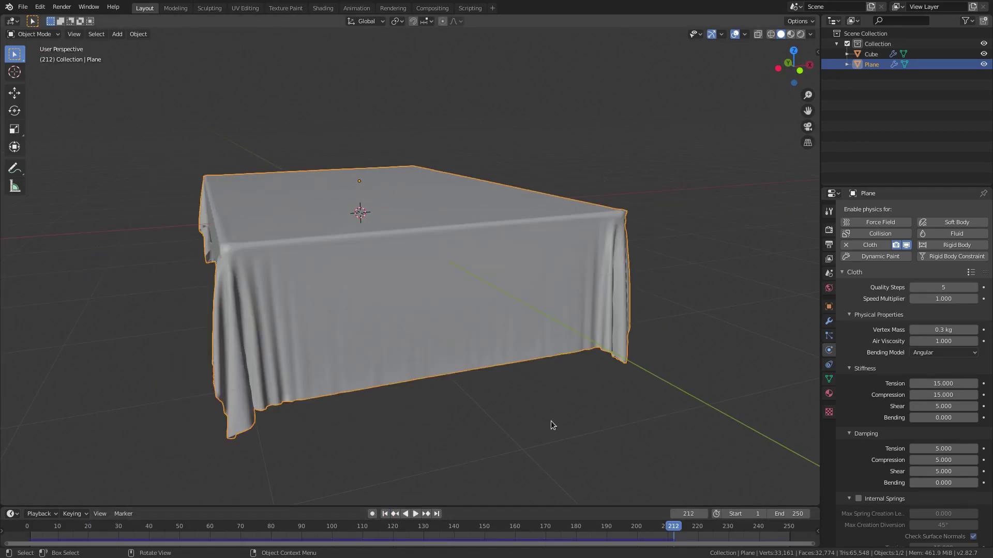
Step: Examine the draped cloth from several sides, especially the folds at the slab's corners
{"action": "middle_click_drag", "start_coordinate": [551, 421], "coordinate": [501, 348]}
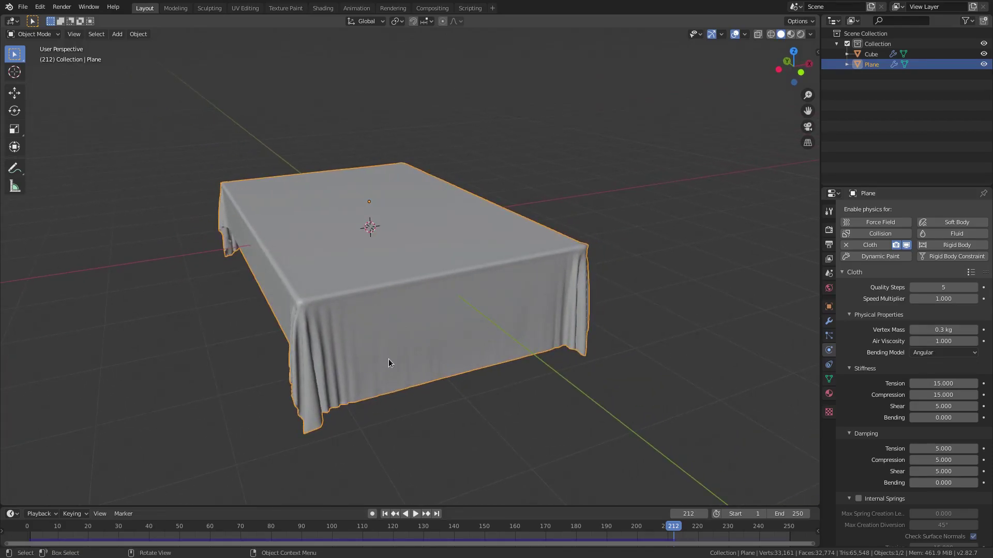
{"action": "middle_click_drag", "start_coordinate": [388, 363], "coordinate": [406, 341]}
{"action": "scroll", "coordinate": [406, 342], "scroll_direction": "up", "scroll_amount": 3}
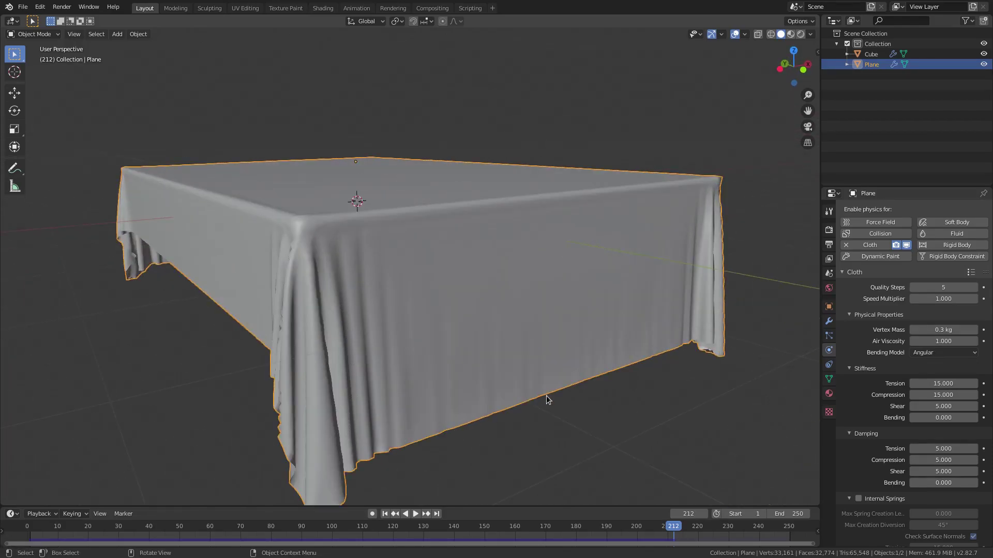
{"action": "middle_click_drag", "start_coordinate": [547, 399], "coordinate": [588, 397]}
{"action": "scroll", "coordinate": [579, 413], "scroll_direction": "down", "scroll_amount": 2}
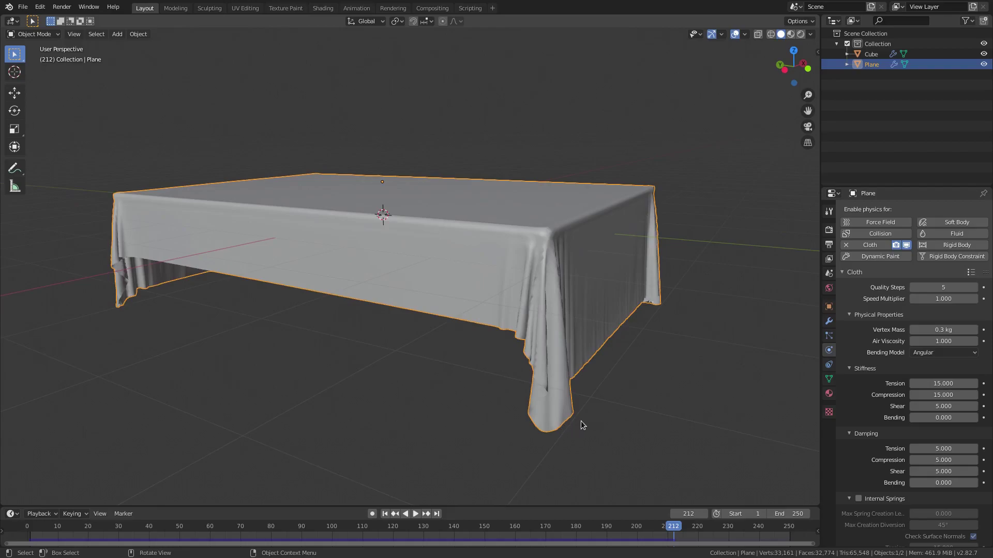
{"action": "scroll", "coordinate": [628, 408], "scroll_direction": "up", "scroll_amount": 4}
{"action": "middle_click_drag", "start_coordinate": [579, 383], "coordinate": [652, 345]}
{"action": "scroll", "coordinate": [651, 346], "scroll_direction": "up", "scroll_amount": 3}
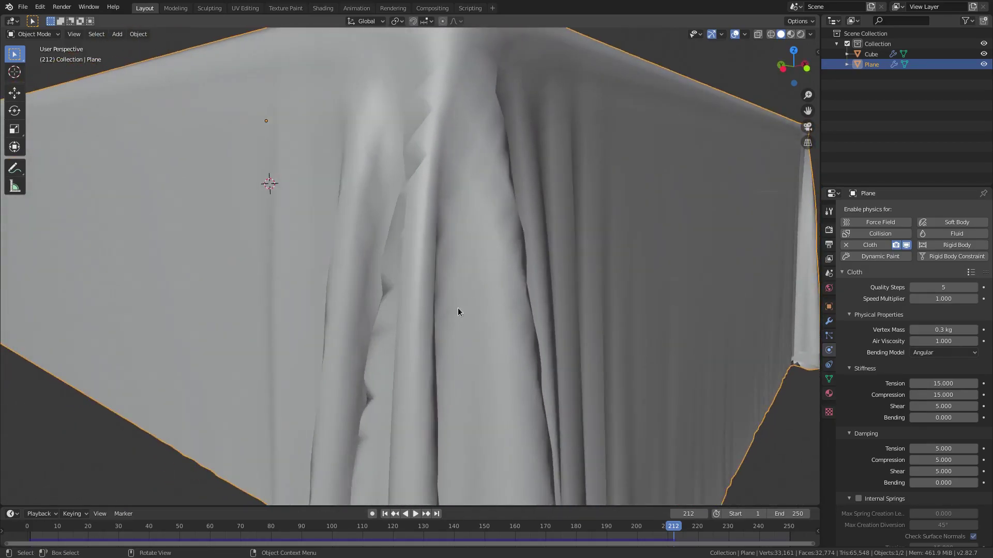
Step: Raise the plane's Subdivision Surface levels to 3 for both render and viewport
{"action": "left_click", "coordinate": [829, 321]}
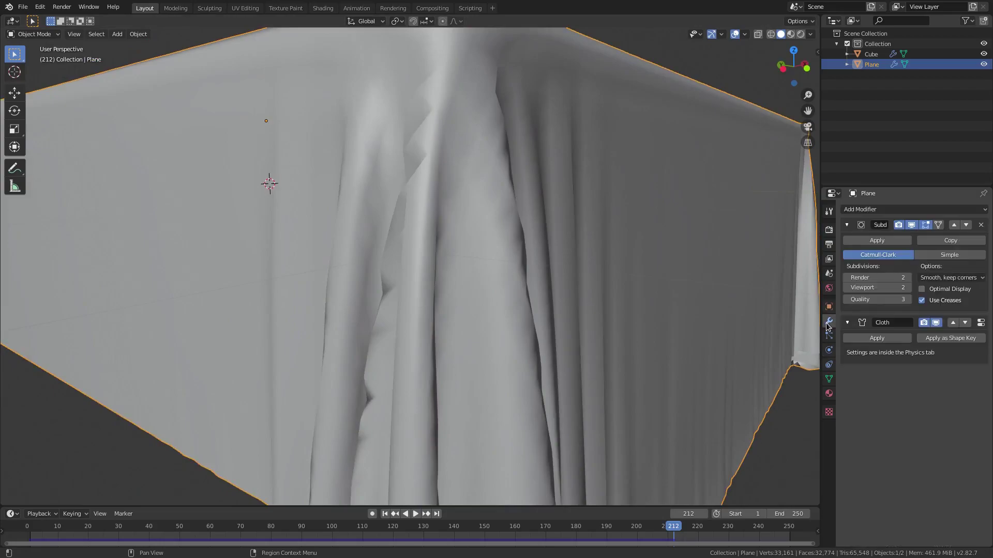
{"action": "left_click", "coordinate": [909, 279]}
{"action": "left_click", "coordinate": [907, 287]}
{"action": "scroll", "coordinate": [611, 405], "scroll_direction": "down", "scroll_amount": 6}
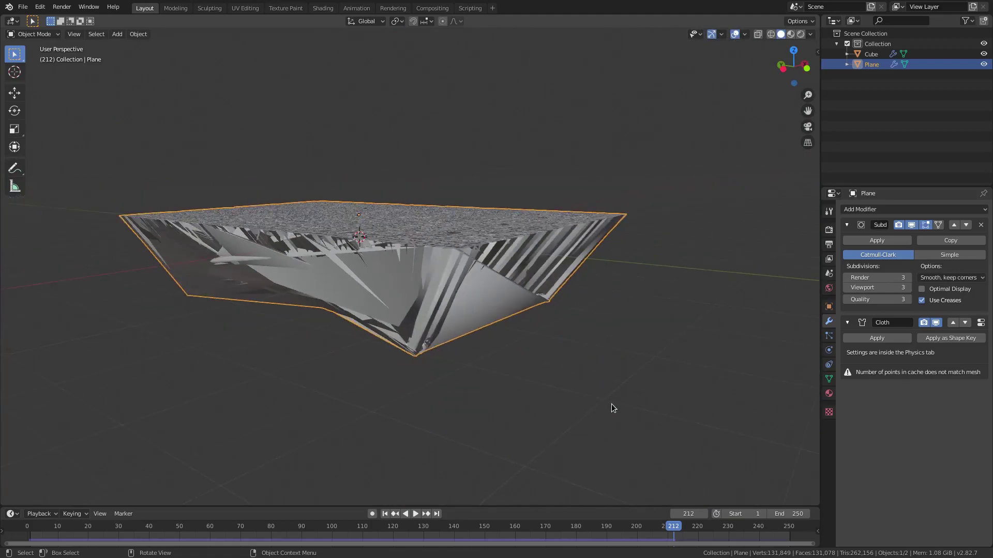
{"action": "middle_click_drag", "start_coordinate": [611, 408], "coordinate": [448, 316]}
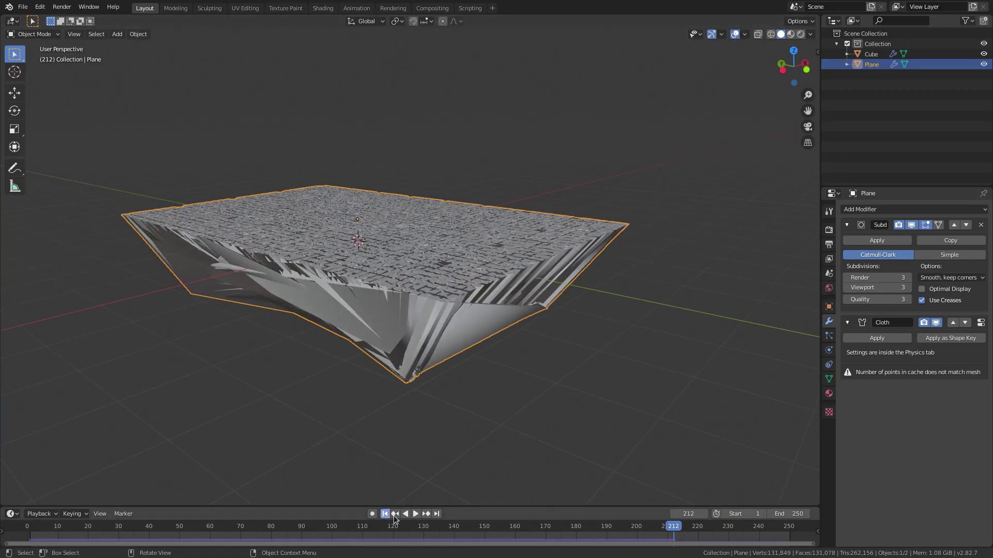
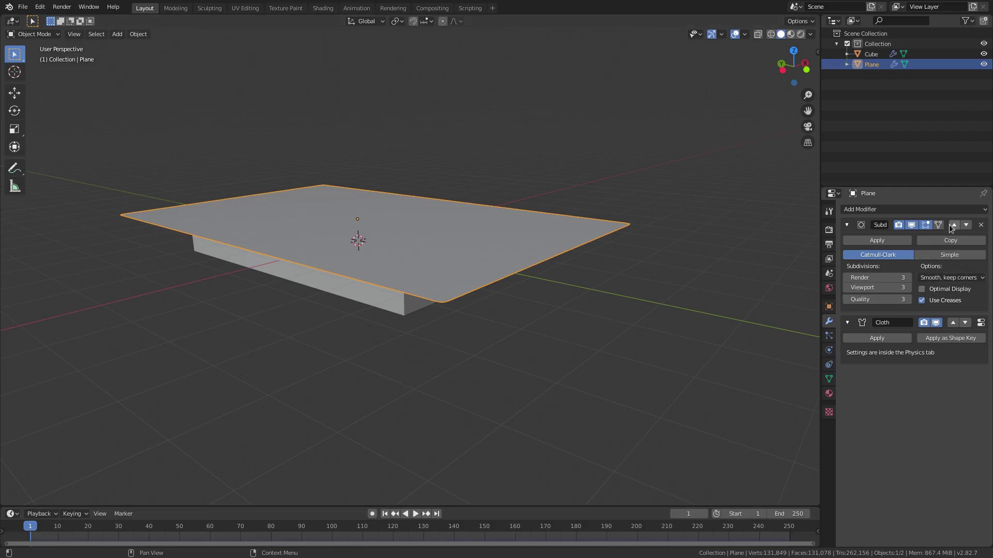
Step: Turn off the Subdivision Surface modifier's viewport display, preview the cloth simulation briefly, and rewind to frame 1
{"action": "left_click", "coordinate": [912, 226]}
{"action": "left_click", "coordinate": [414, 514]}
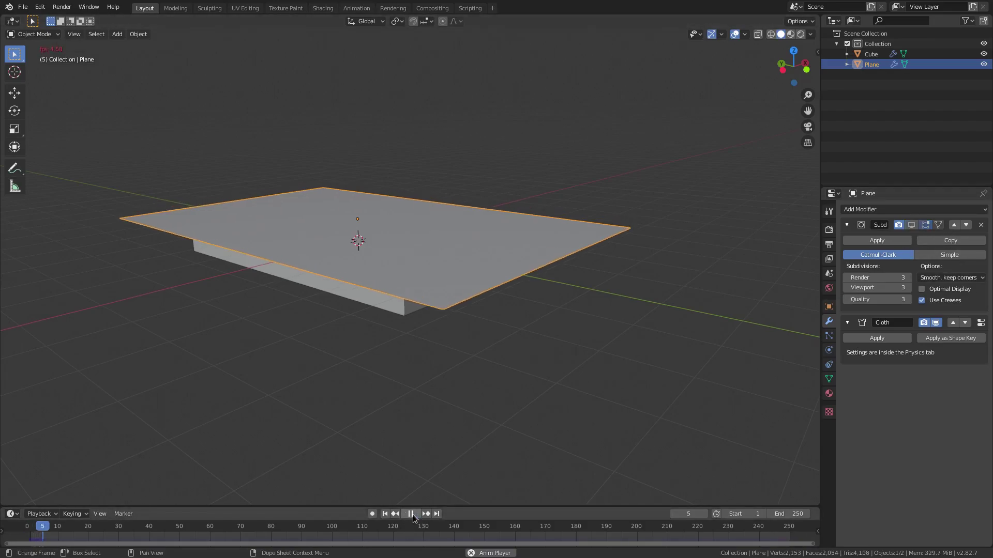
{"action": "left_click", "coordinate": [828, 393]}
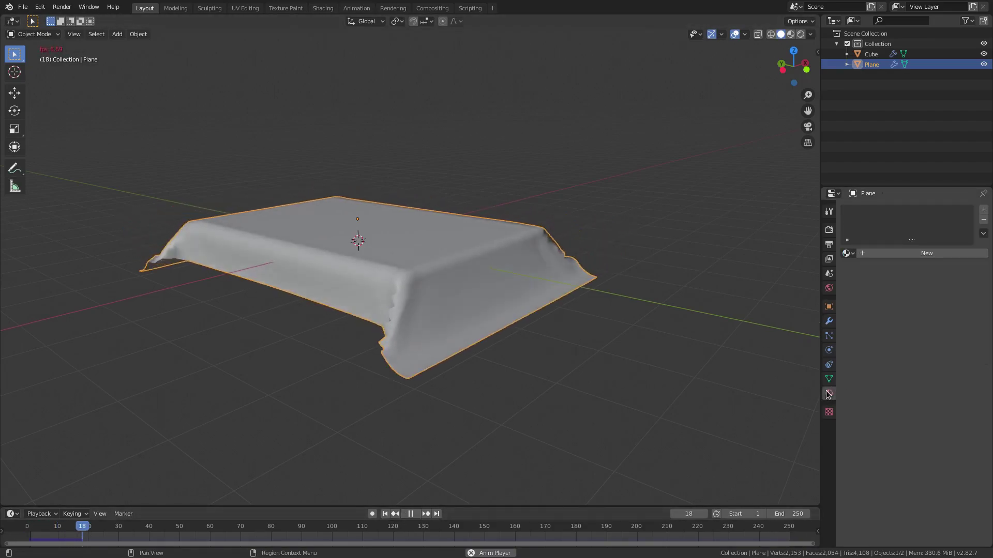
{"action": "left_click", "coordinate": [411, 514]}
{"action": "left_click", "coordinate": [385, 514]}
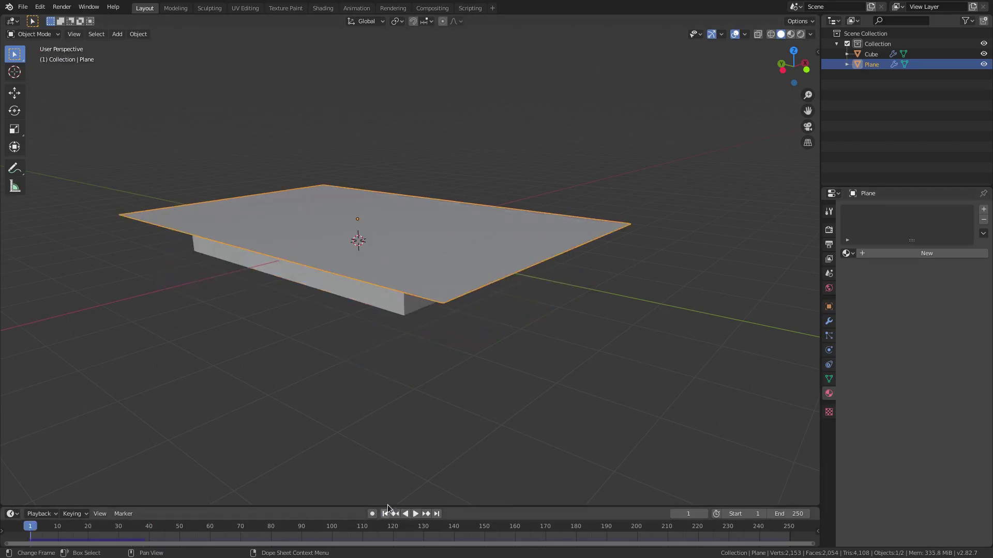
Step: Edit the plane in top view with face selection and select a single face just inside one corner
{"action": "middle_click_drag", "start_coordinate": [514, 315], "coordinate": [477, 354]}
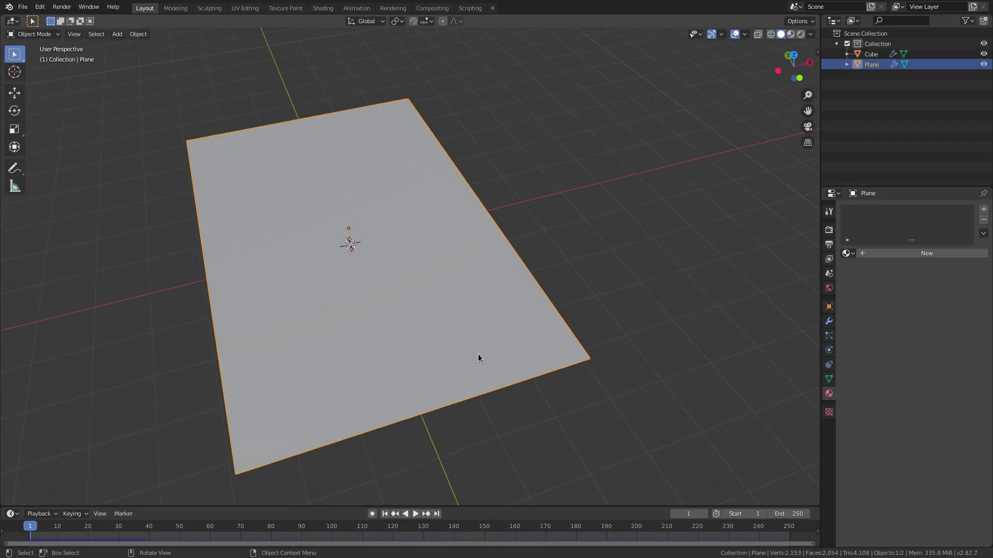
{"action": "key", "text": "Tab"}
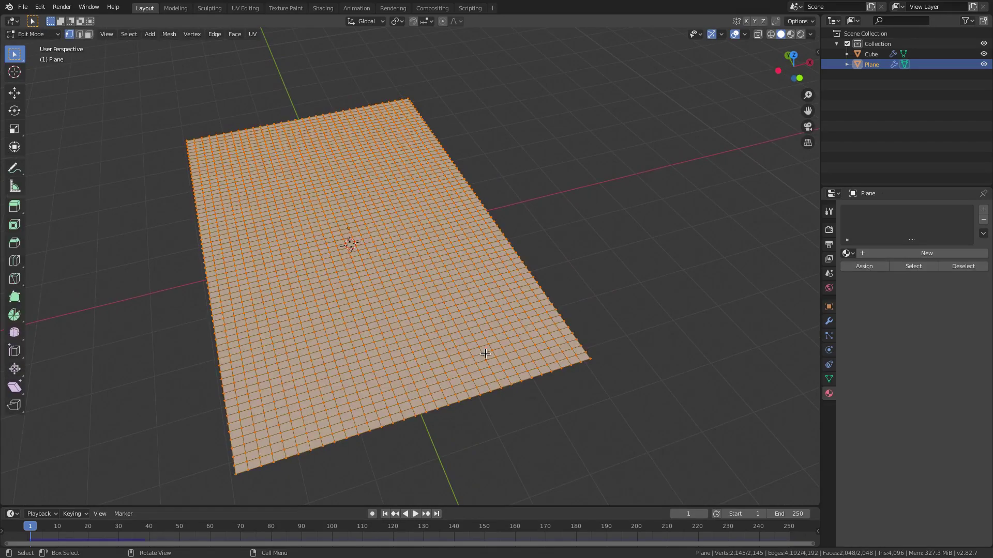
{"action": "key", "text": "KP_7"}
{"action": "left_click", "coordinate": [89, 34]}
{"action": "left_click", "coordinate": [236, 60]}
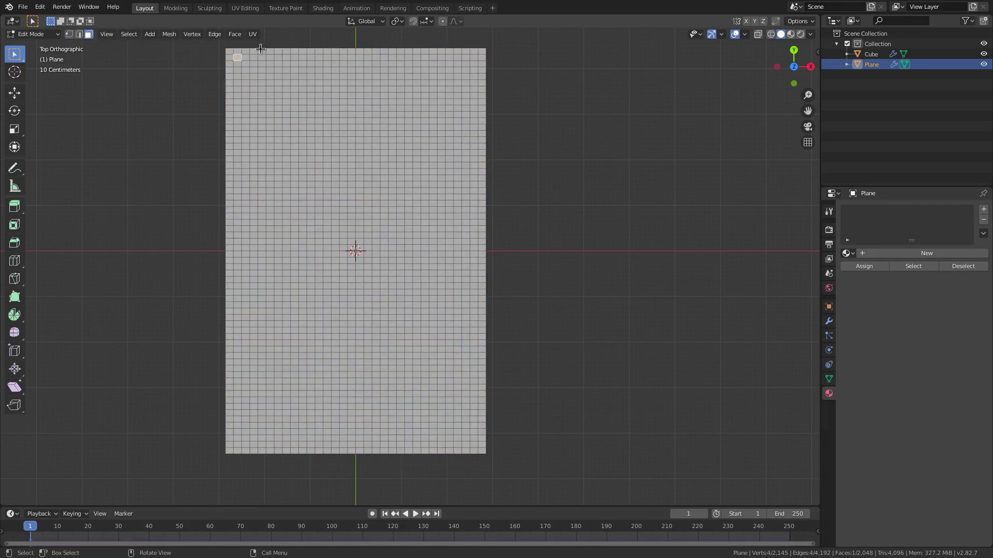
Step: Extend the selection into a closed rectangular band of faces inset slightly from the plane's outer edges
{"action": "key", "text": "b"}
{"action": "left_click_drag", "start_coordinate": [471, 58], "coordinate": [472, 448]}
{"action": "key", "text": "b"}
{"action": "key", "text": "b"}
{"action": "left_click_drag", "start_coordinate": [253, 443], "coordinate": [244, 70]}
{"action": "key", "text": "b"}
{"action": "middle_click_drag", "start_coordinate": [350, 146], "coordinate": [392, 155]}
{"action": "middle_click_drag", "start_coordinate": [270, 340], "coordinate": [328, 339]}
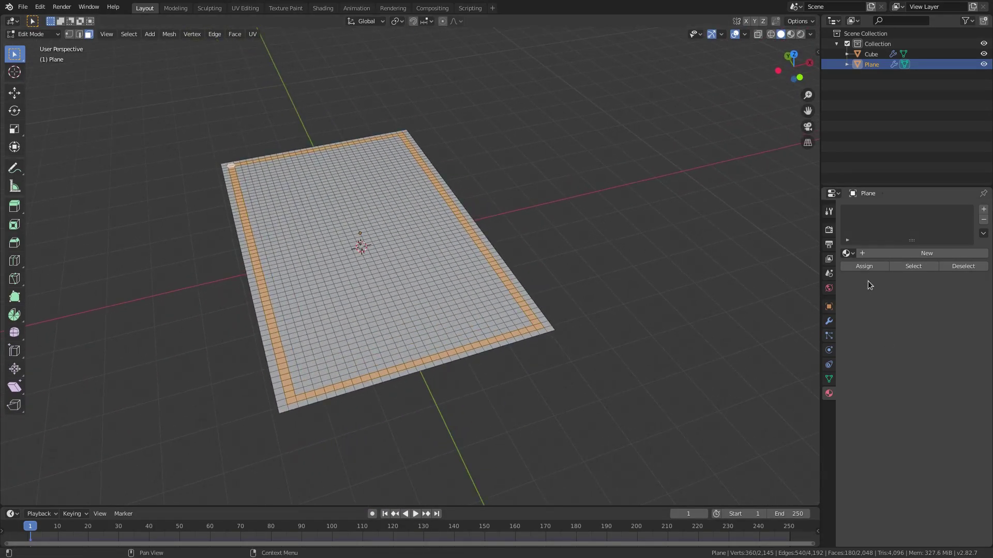
Step: Give the plane the existing Material and add a second slot with a new material
{"action": "left_click", "coordinate": [848, 253]}
{"action": "left_click", "coordinate": [833, 317]}
{"action": "left_click", "coordinate": [846, 254]}
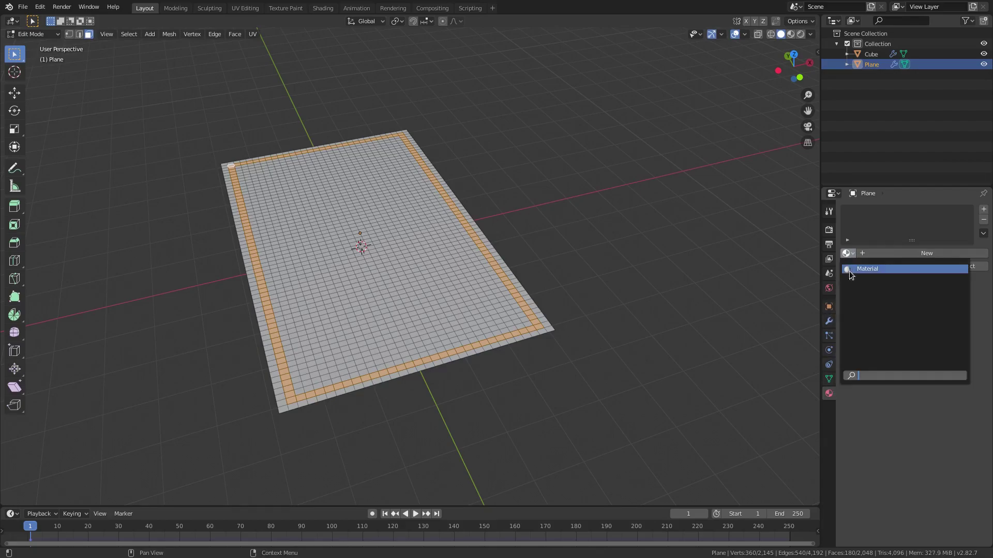
{"action": "left_click", "coordinate": [849, 269]}
{"action": "left_click", "coordinate": [984, 210]}
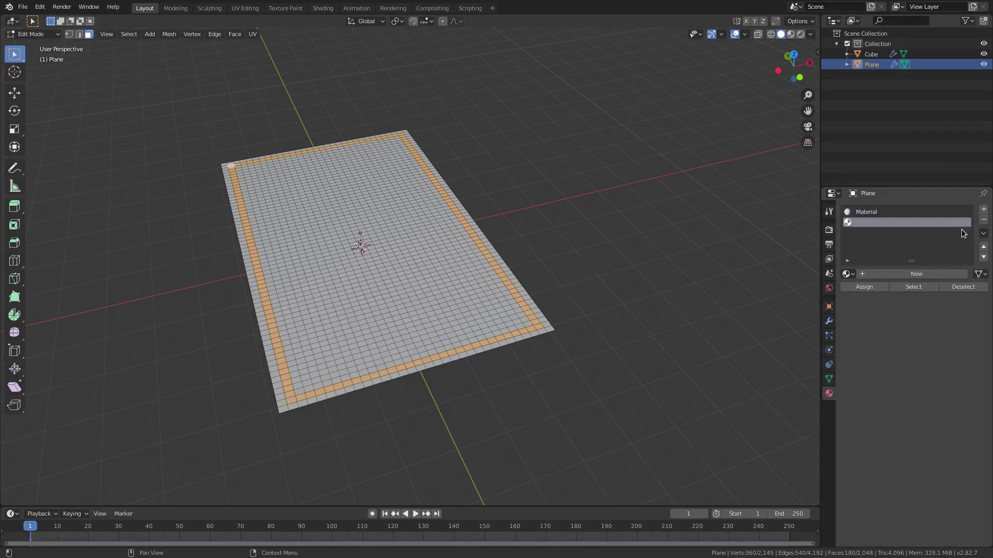
{"action": "left_click", "coordinate": [870, 277]}
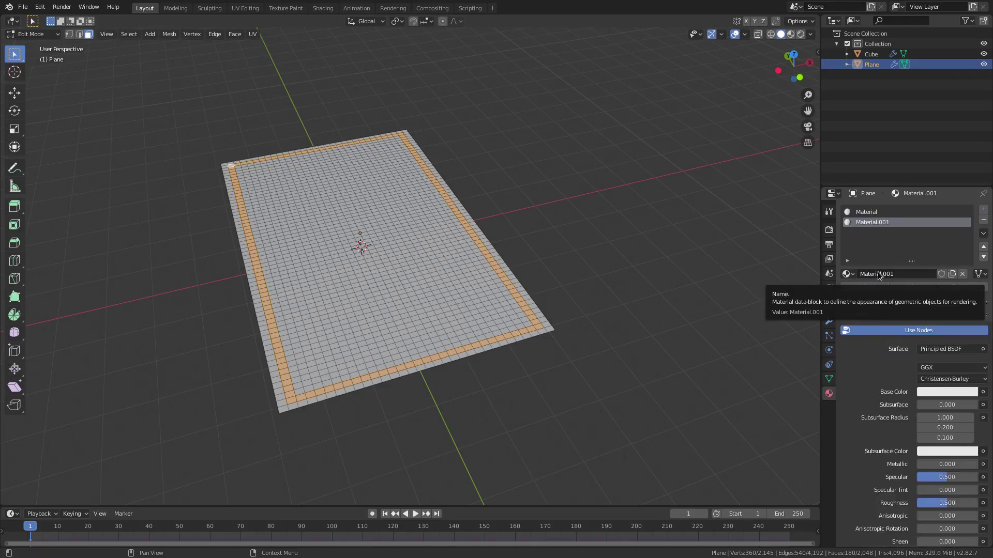
Step: Invert the face selection and assign Material to all faces outside the border band
{"action": "left_click", "coordinate": [876, 212]}
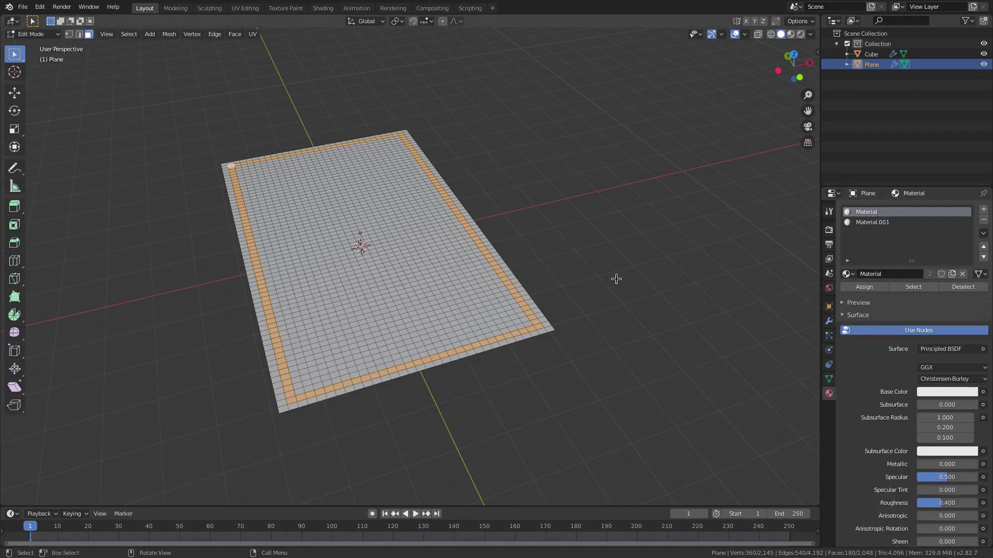
{"action": "key", "text": "ctrl+i"}
{"action": "left_click", "coordinate": [878, 288]}
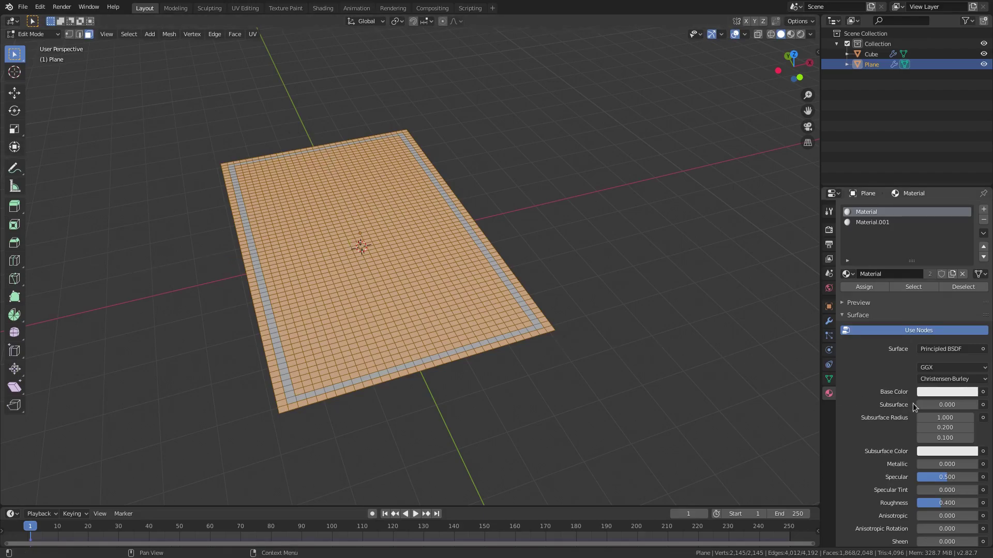
Step: Set Material's base color to light blue, Metallic and Specular to 1.000, and Roughness to 0.208
{"action": "left_click", "coordinate": [939, 392]}
{"action": "left_click_drag", "start_coordinate": [944, 272], "coordinate": [935, 263]}
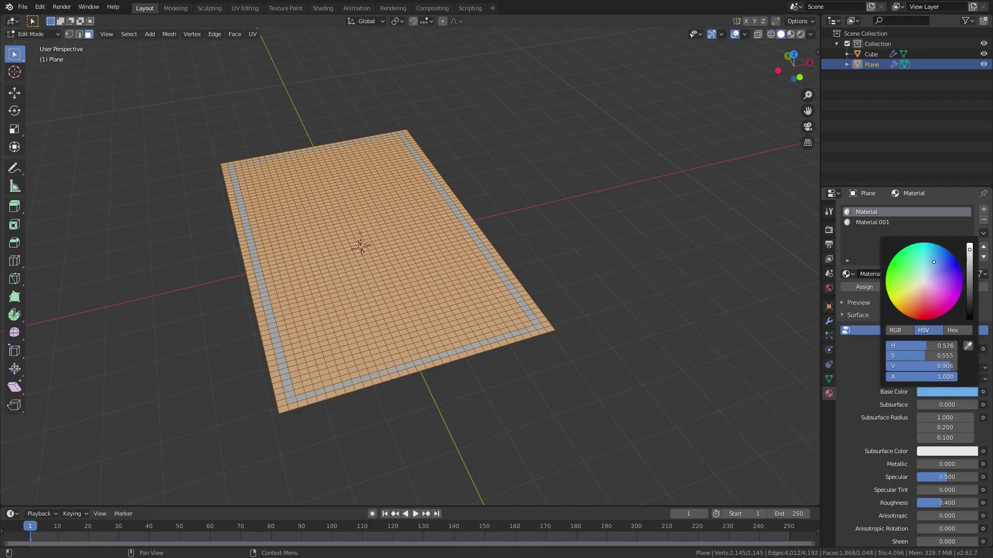
{"action": "left_click_drag", "start_coordinate": [924, 464], "coordinate": [974, 464]}
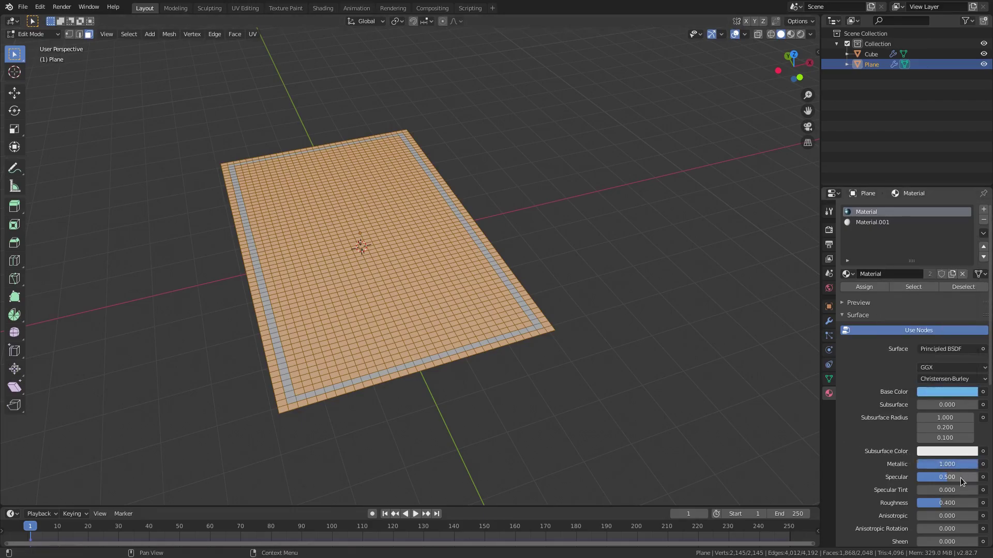
{"action": "left_click_drag", "start_coordinate": [970, 503], "coordinate": [968, 503]}
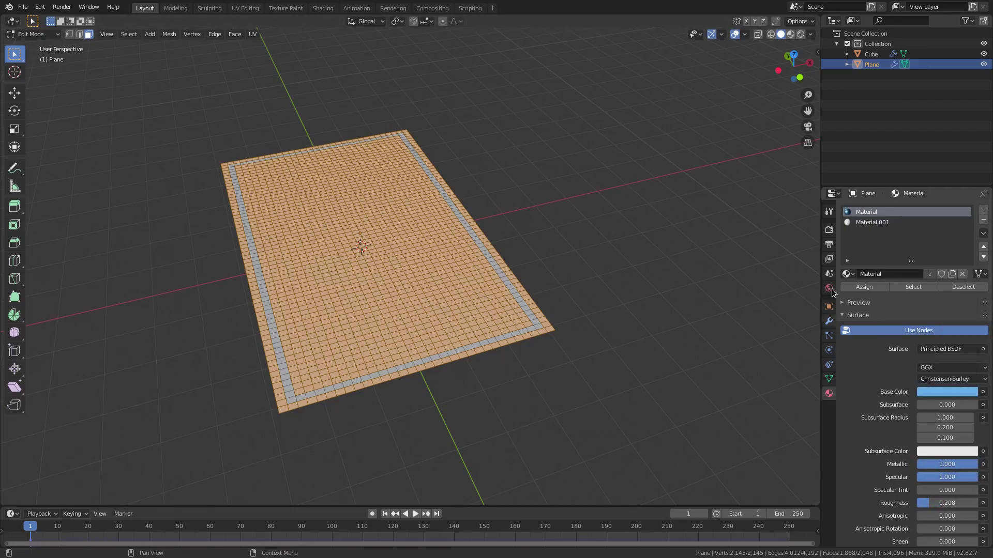
Step: Switch the viewport to Material Preview shading and check the blue material on the plane
{"action": "left_click", "coordinate": [791, 34]}
{"action": "scroll", "coordinate": [514, 262], "scroll_direction": "up", "scroll_amount": 2}
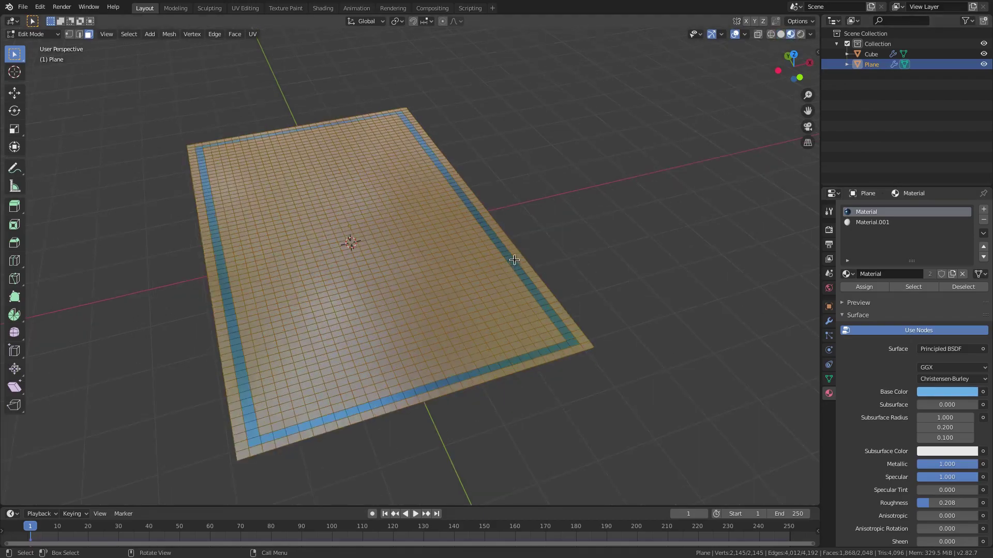
{"action": "scroll", "coordinate": [513, 262], "scroll_direction": "down", "scroll_amount": 2}
{"action": "key", "text": "ctrl+Tab"}
{"action": "left_click", "coordinate": [331, 223]}
{"action": "middle_click_drag", "start_coordinate": [331, 224], "coordinate": [650, 251]}
{"action": "key", "text": "Tab"}
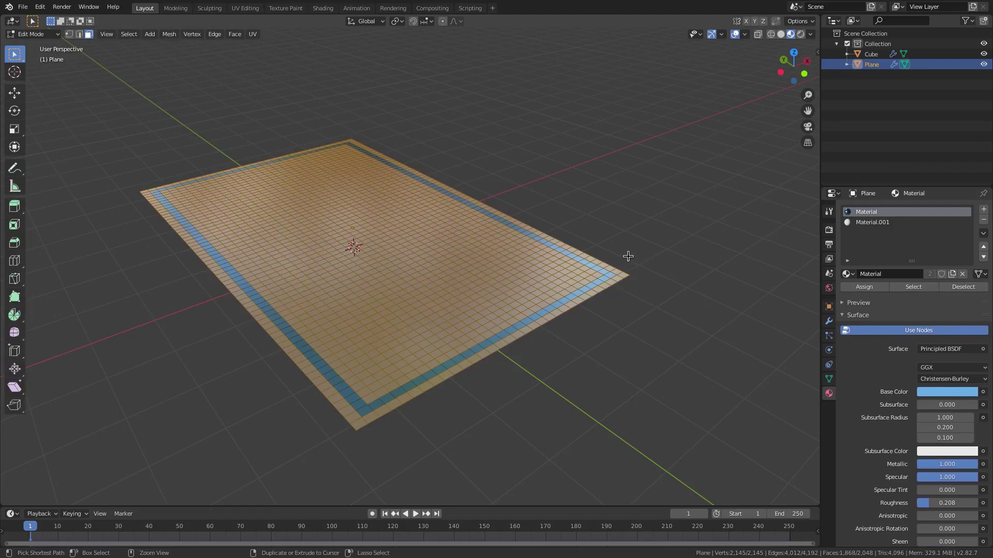
Step: Invert the selection back to the border band, assign Material.001 to it, and return to Object Mode
{"action": "key", "text": "ctrl+i"}
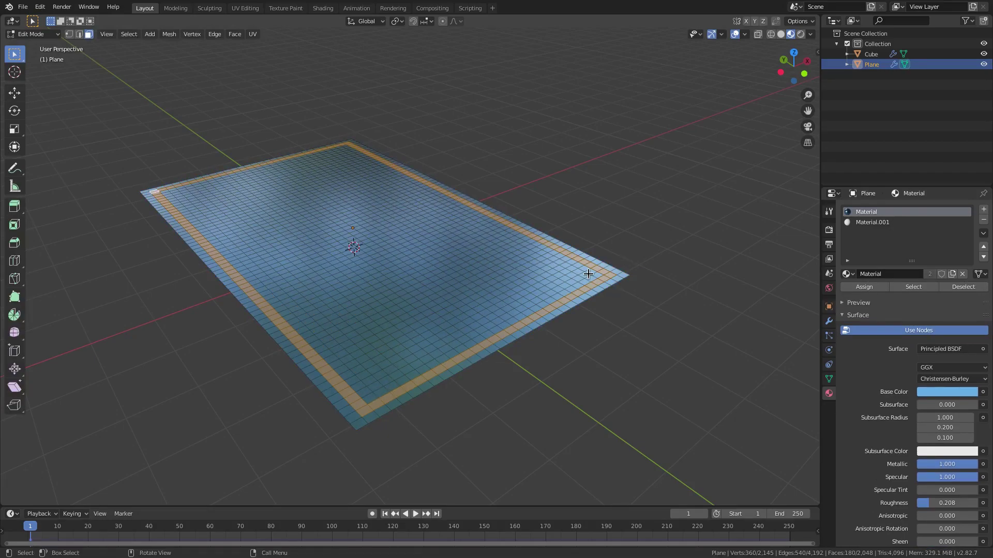
{"action": "left_click", "coordinate": [884, 223]}
{"action": "left_click", "coordinate": [863, 287]}
{"action": "middle_click_drag", "start_coordinate": [680, 283], "coordinate": [587, 292]}
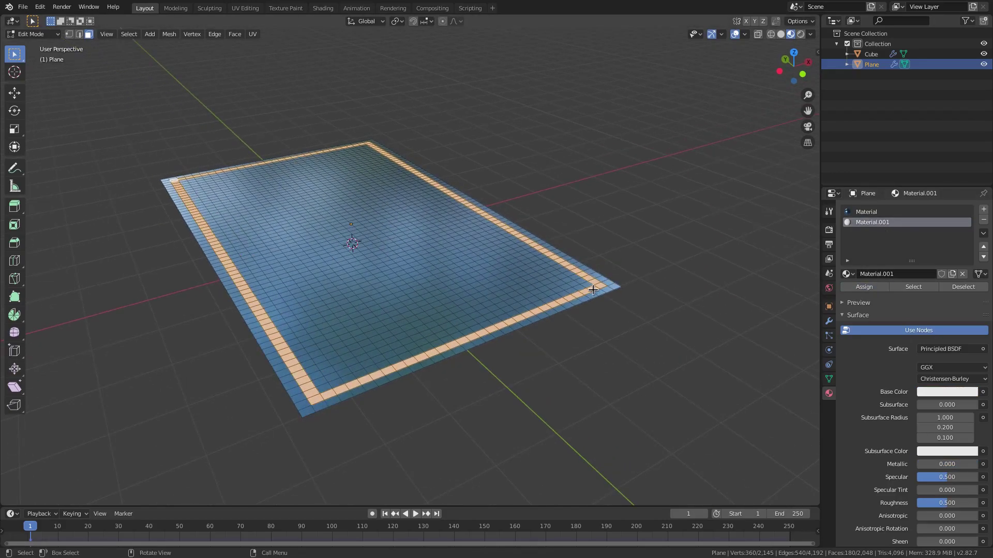
{"action": "key", "text": "Tab"}
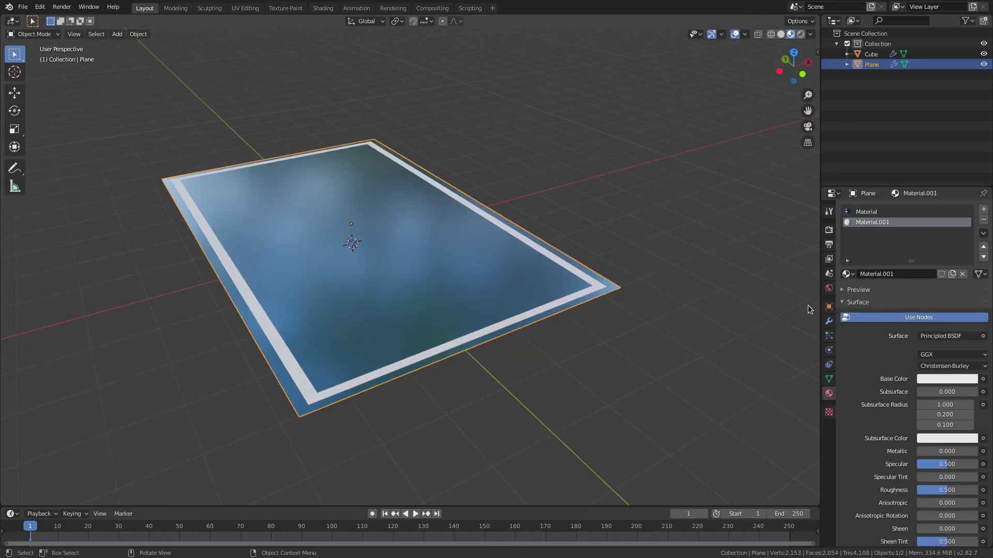
Step: Set Material.001 to a muted blue base color (H 0.600, S 0.429, V 0.440), Metallic and Specular 1.000, and Roughness 0.217
{"action": "left_click", "coordinate": [950, 381]}
{"action": "left_click_drag", "start_coordinate": [972, 275], "coordinate": [969, 290]}
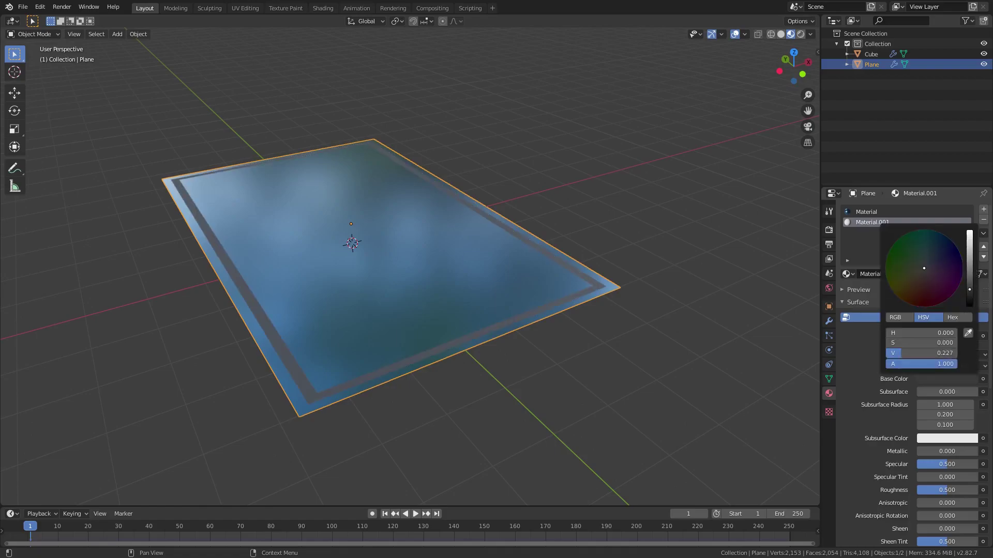
{"action": "left_click", "coordinate": [929, 261]}
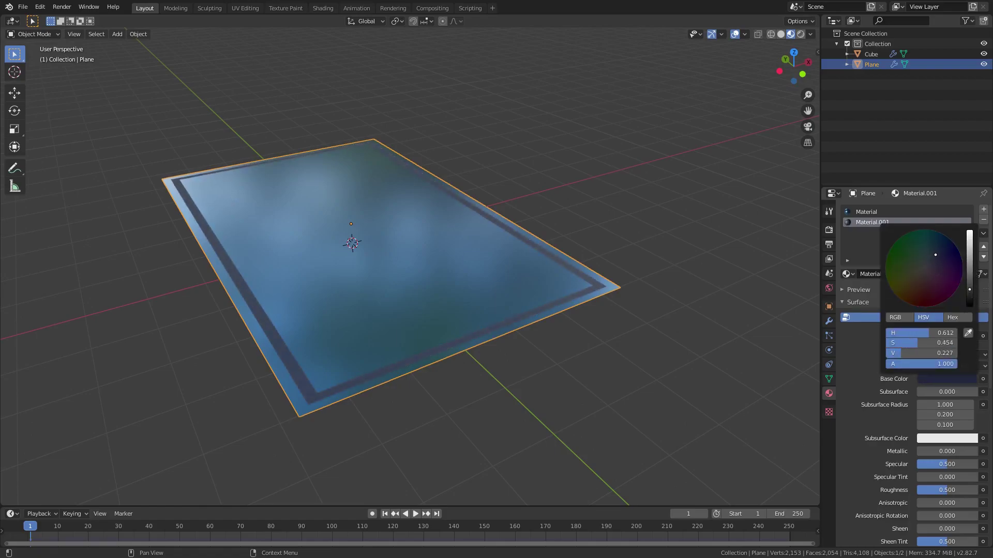
{"action": "mouse_move", "coordinate": [950, 451]}
{"action": "left_mouse_down"}
{"action": "mouse_move", "coordinate": [977, 451]}
{"action": "mouse_move", "coordinate": [978, 464]}
{"action": "mouse_move", "coordinate": [930, 491]}
{"action": "left_mouse_up"}
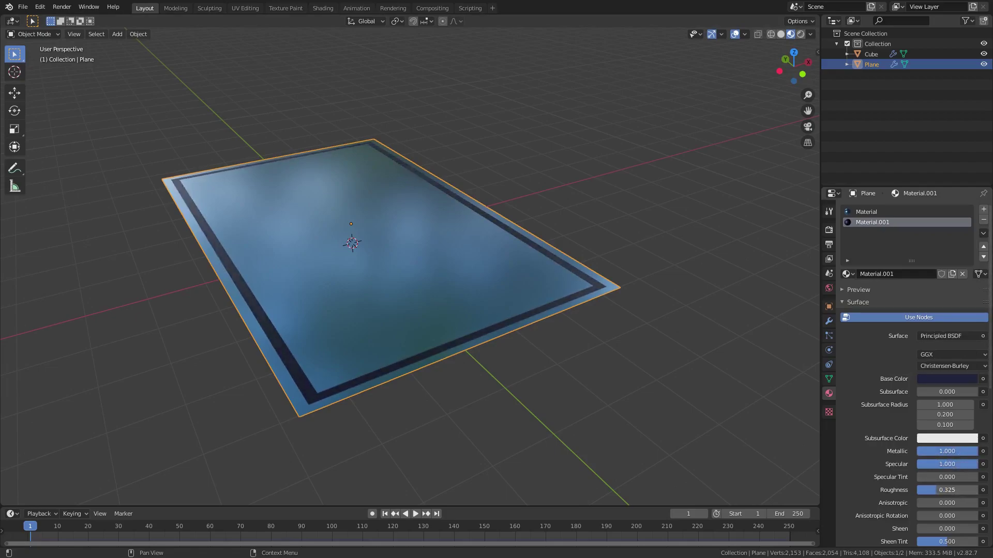
{"action": "left_click", "coordinate": [946, 380]}
{"action": "left_click", "coordinate": [937, 255]}
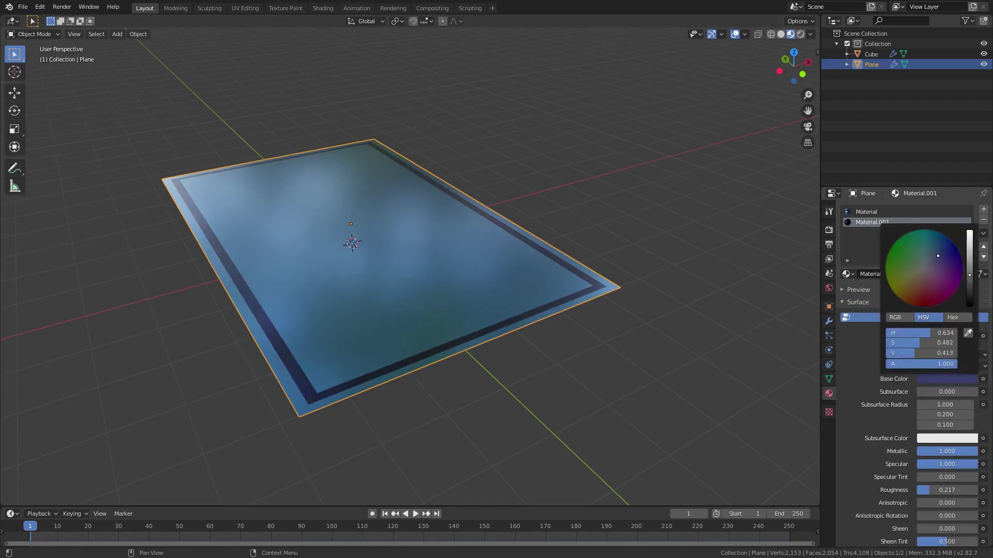
{"action": "left_click_drag", "start_coordinate": [933, 253], "coordinate": [934, 254]}
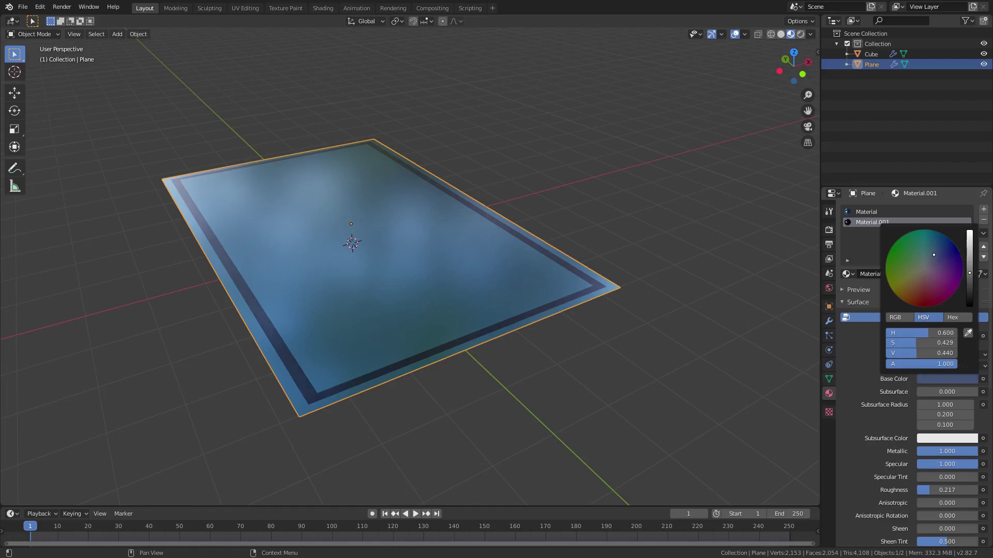
Step: Play the cloth simulation from frame 1 and watch the colored cloth drape from several sides
{"action": "middle_click_drag", "start_coordinate": [631, 337], "coordinate": [489, 381]}
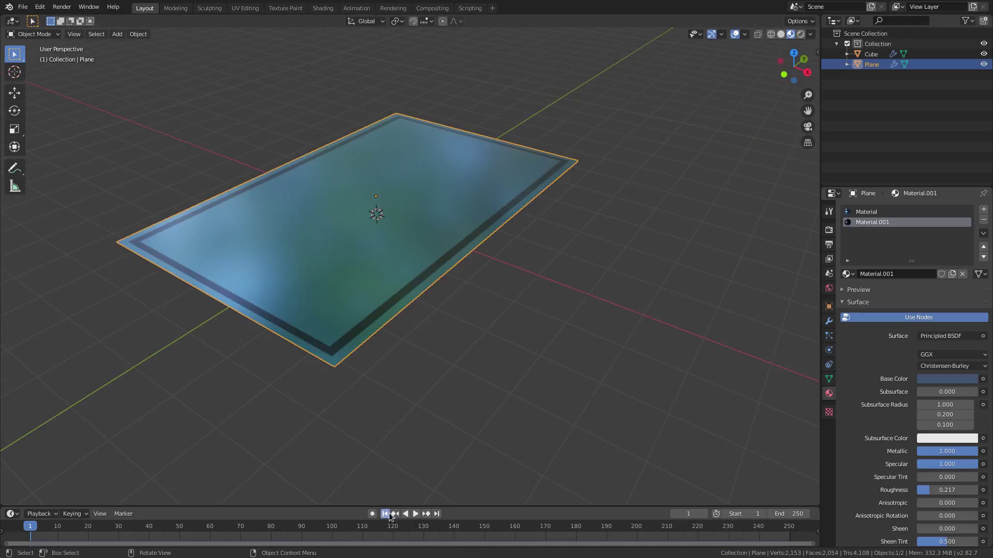
{"action": "left_click", "coordinate": [415, 514]}
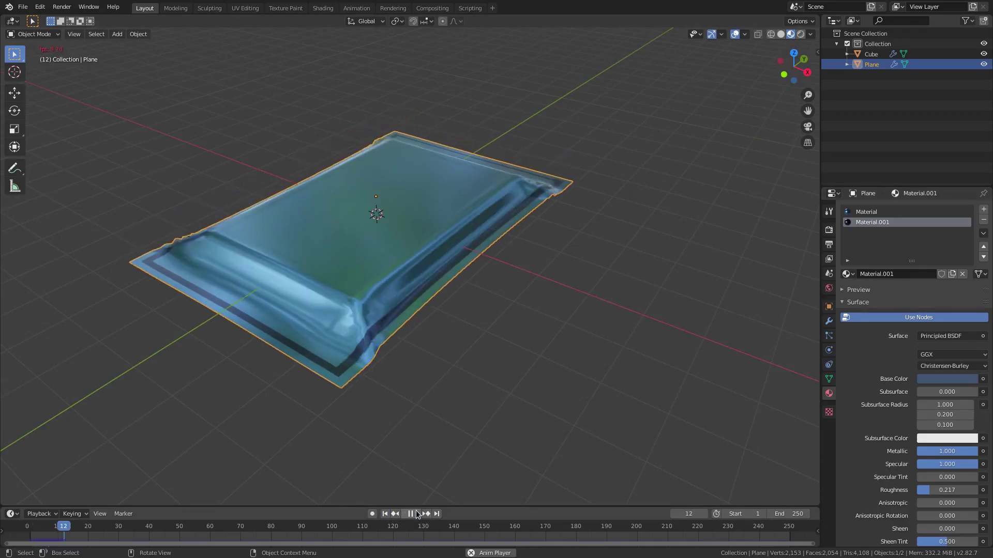
{"action": "middle_click_drag", "start_coordinate": [404, 405], "coordinate": [457, 394]}
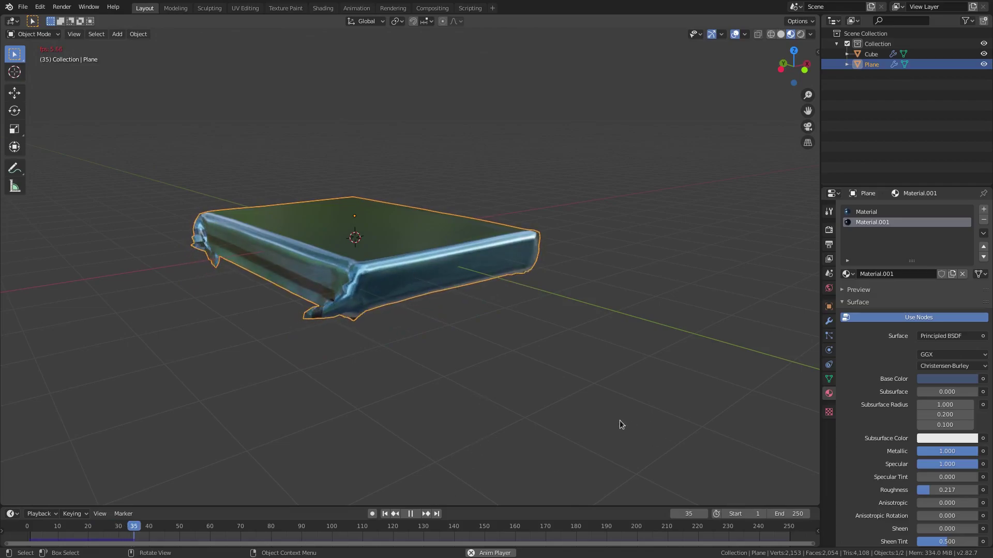
{"action": "middle_click_drag", "start_coordinate": [789, 434], "coordinate": [806, 416]}
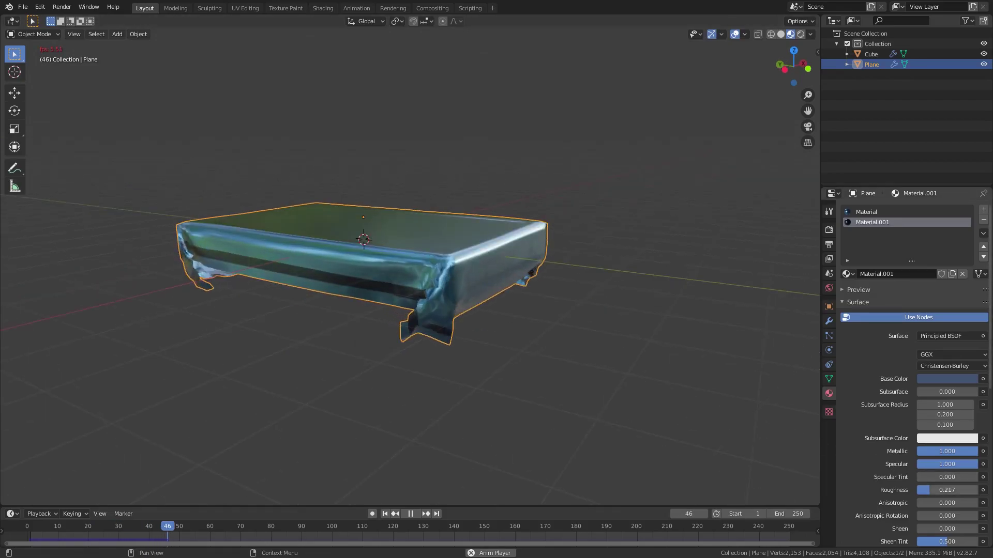
Step: Raise the light blue Material's Roughness to 0.292 during playback, inspect the draped cloth up close, and stop at frame 128
{"action": "left_click", "coordinate": [873, 212]}
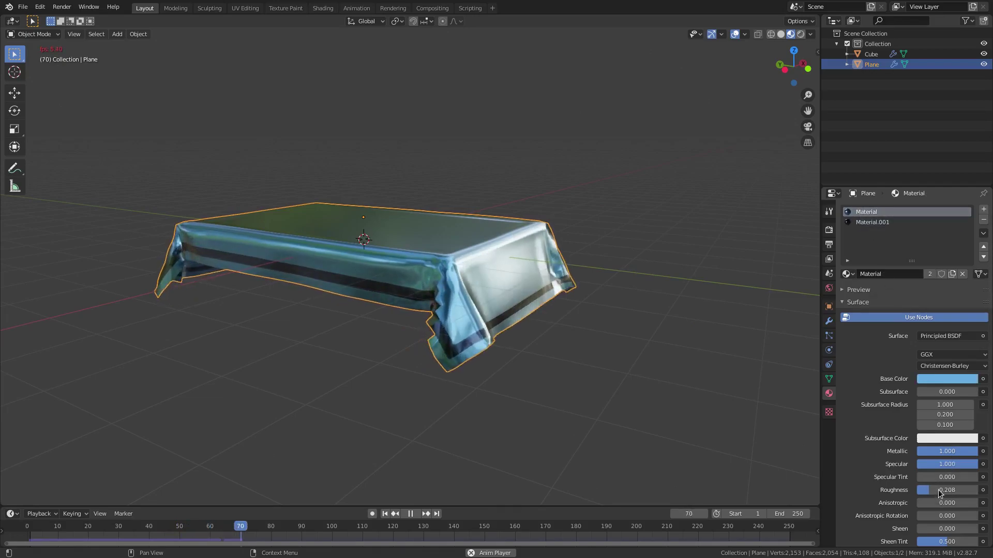
{"action": "left_click_drag", "start_coordinate": [947, 489], "coordinate": [967, 490]}
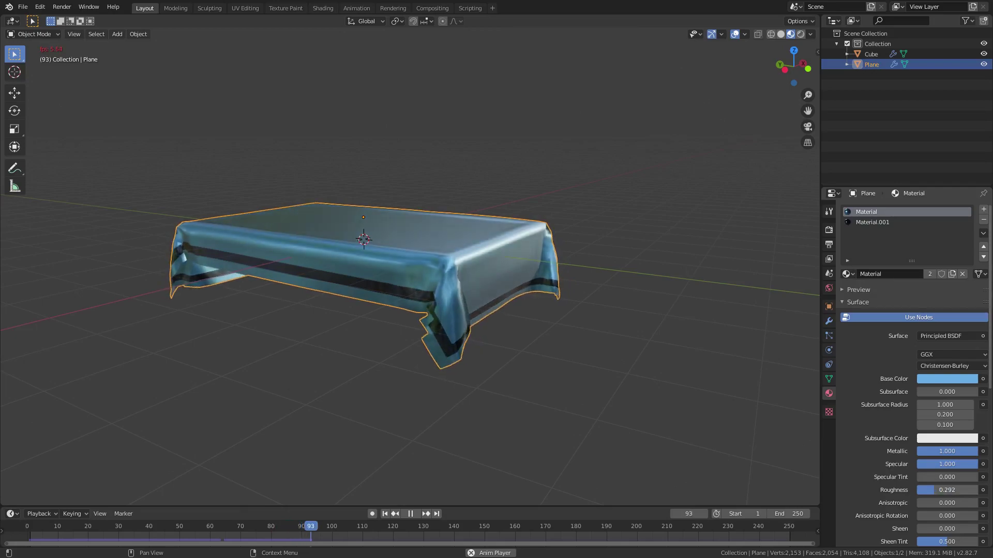
{"action": "middle_click_drag", "start_coordinate": [427, 422], "coordinate": [571, 200]}
{"action": "scroll", "coordinate": [471, 372], "scroll_direction": "up", "scroll_amount": 3}
{"action": "left_click", "coordinate": [414, 513]}
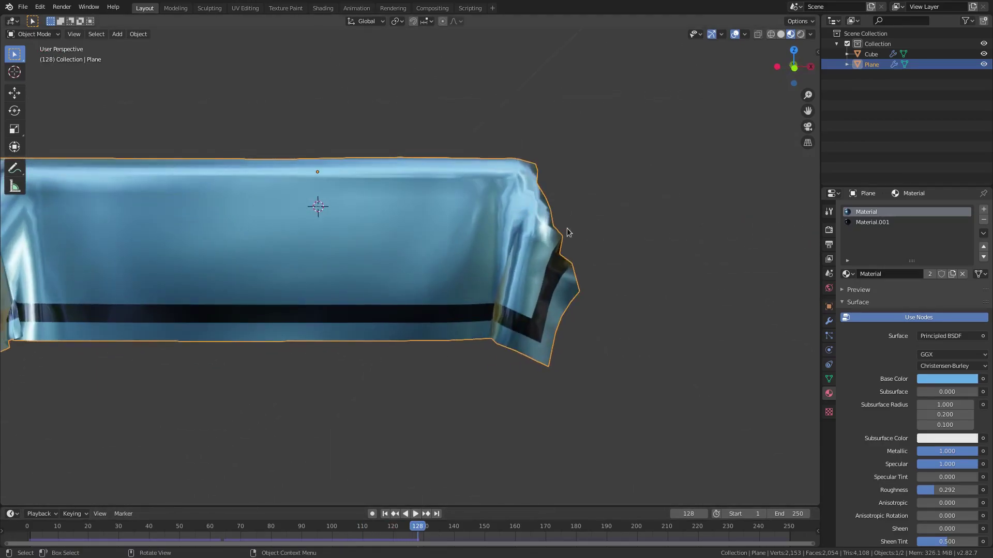
Step: Lower the plane's Subdivision Surface levels to 2 for both render and viewport
{"action": "left_click", "coordinate": [828, 321]}
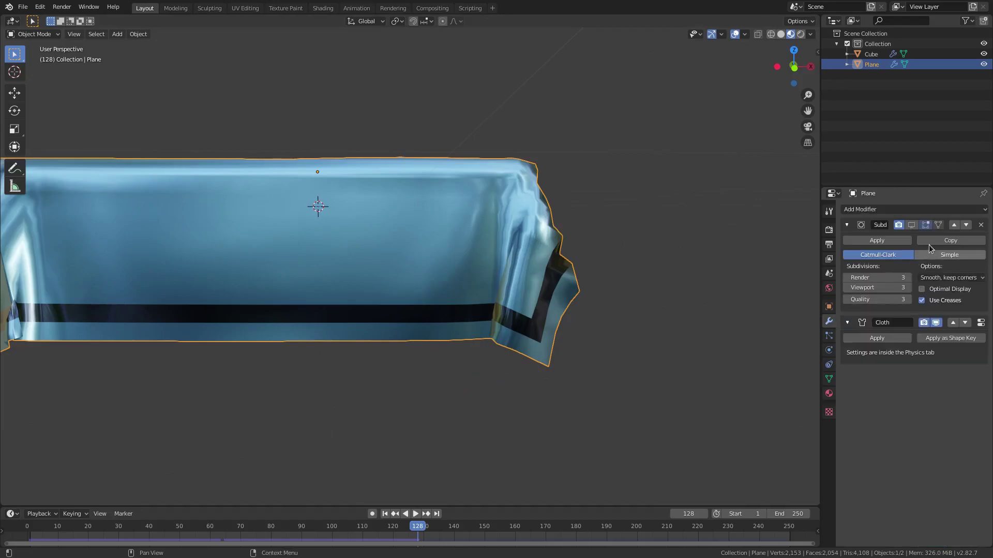
{"action": "left_click", "coordinate": [847, 278]}
{"action": "left_click", "coordinate": [846, 288]}
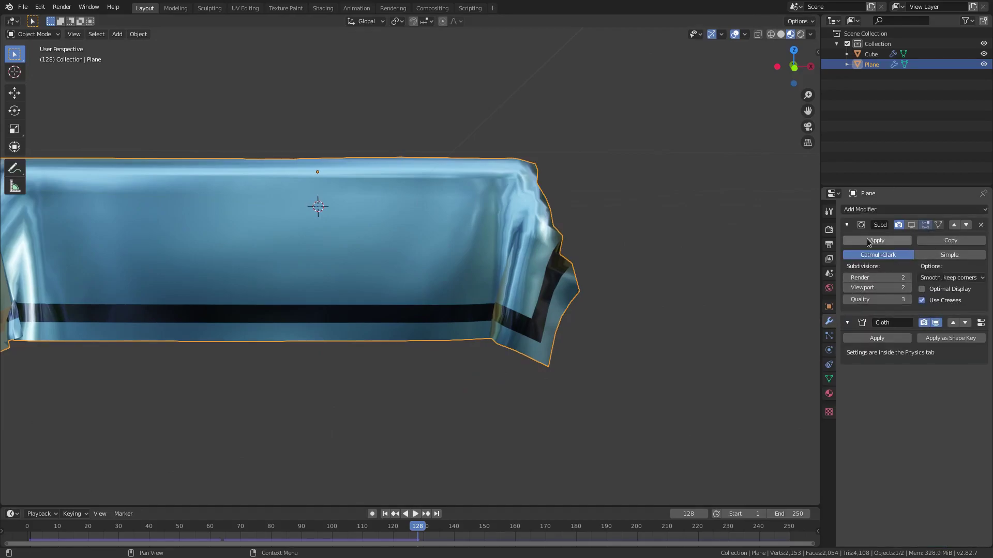
Step: Try the cloth simulation with the Subdivision Surface modifier shown in the viewport, and turn that display off again
{"action": "left_click", "coordinate": [911, 225]}
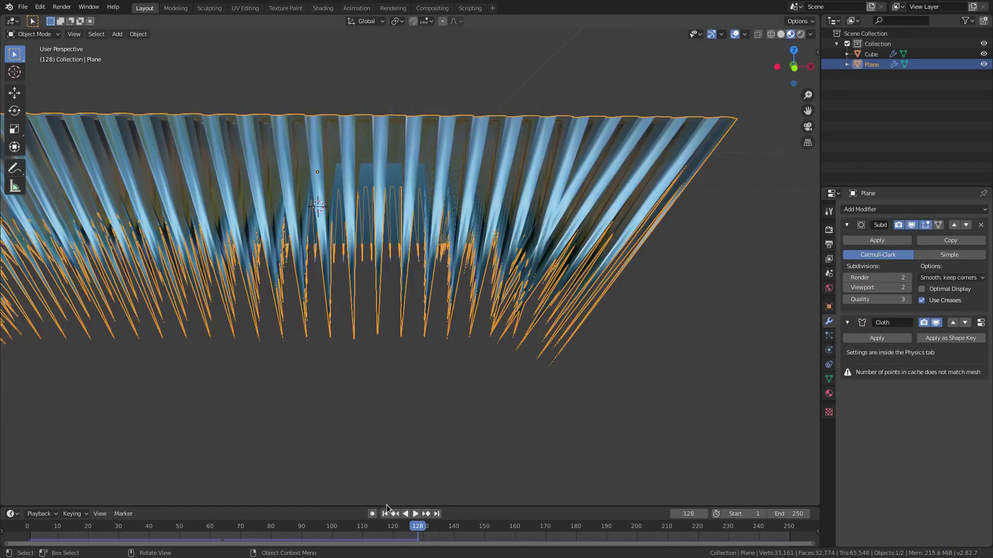
{"action": "left_click", "coordinate": [416, 513]}
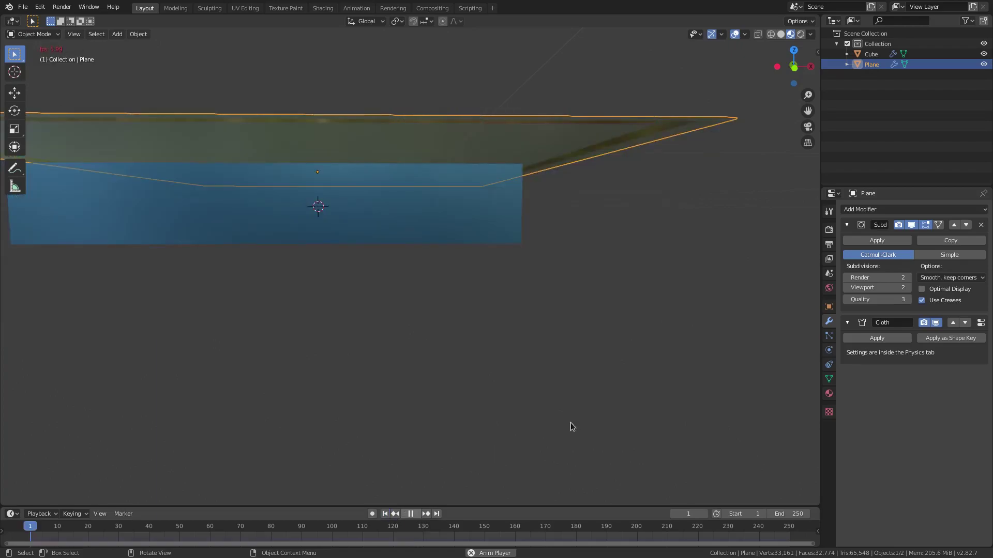
{"action": "left_click", "coordinate": [415, 514]}
{"action": "middle_click_drag", "start_coordinate": [491, 429], "coordinate": [588, 399]}
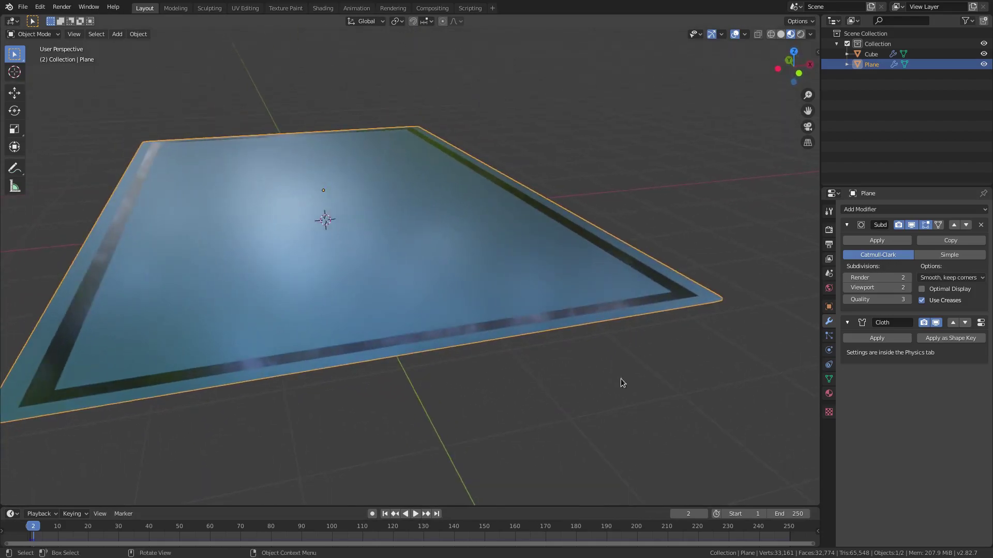
{"action": "left_click", "coordinate": [911, 225]}
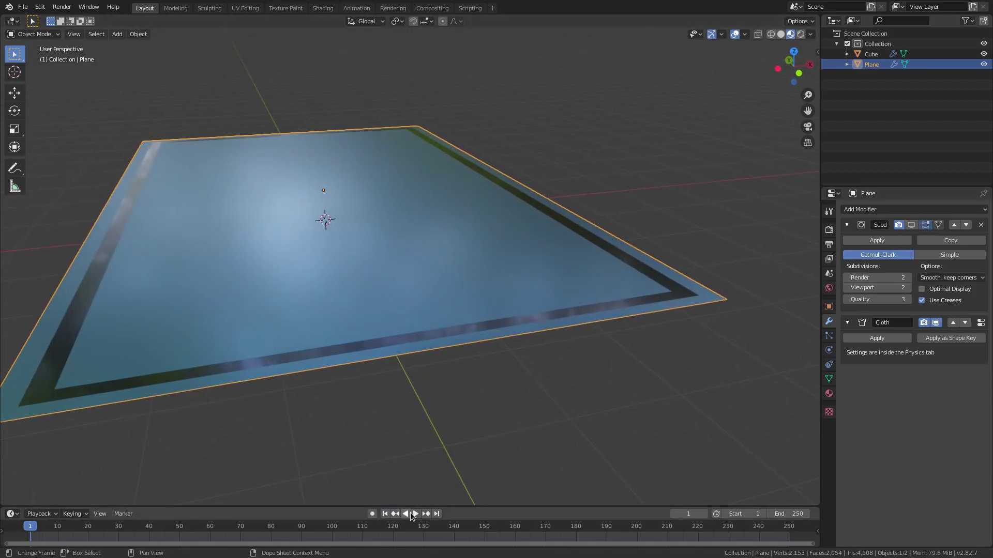
Step: Replay the cloth simulation from frame 1 without subdivision in the viewport, keeping the whole cloth in view
{"action": "left_click", "coordinate": [415, 513]}
{"action": "scroll", "coordinate": [619, 432], "scroll_direction": "down", "scroll_amount": 2}
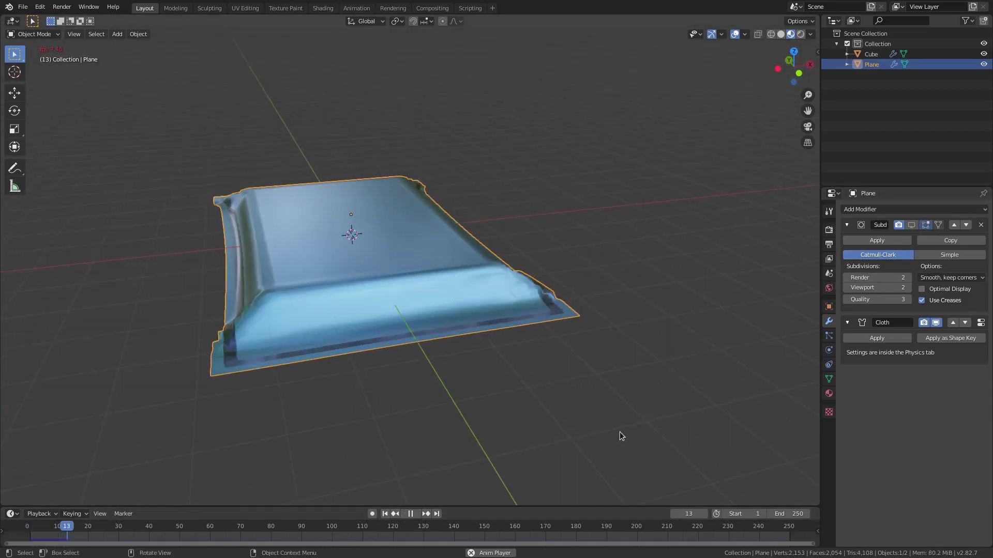